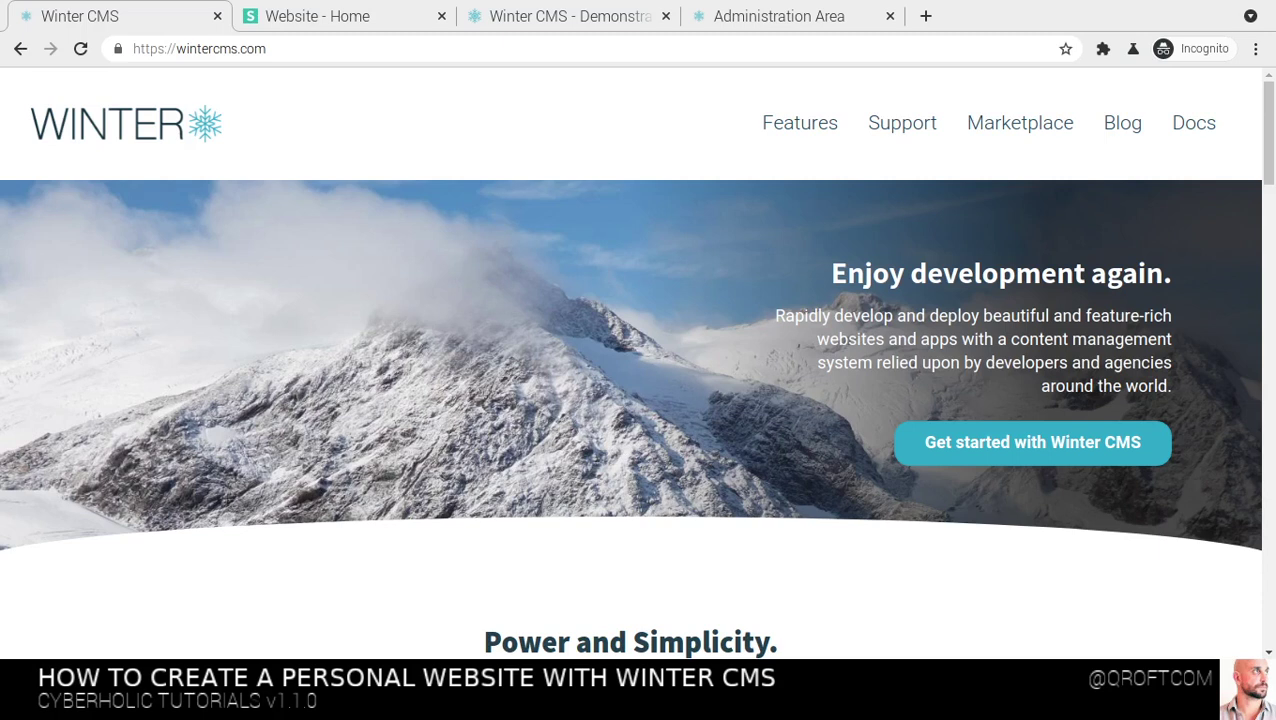
Switch to the old blog website and scroll through its posts
left_click(340, 25)
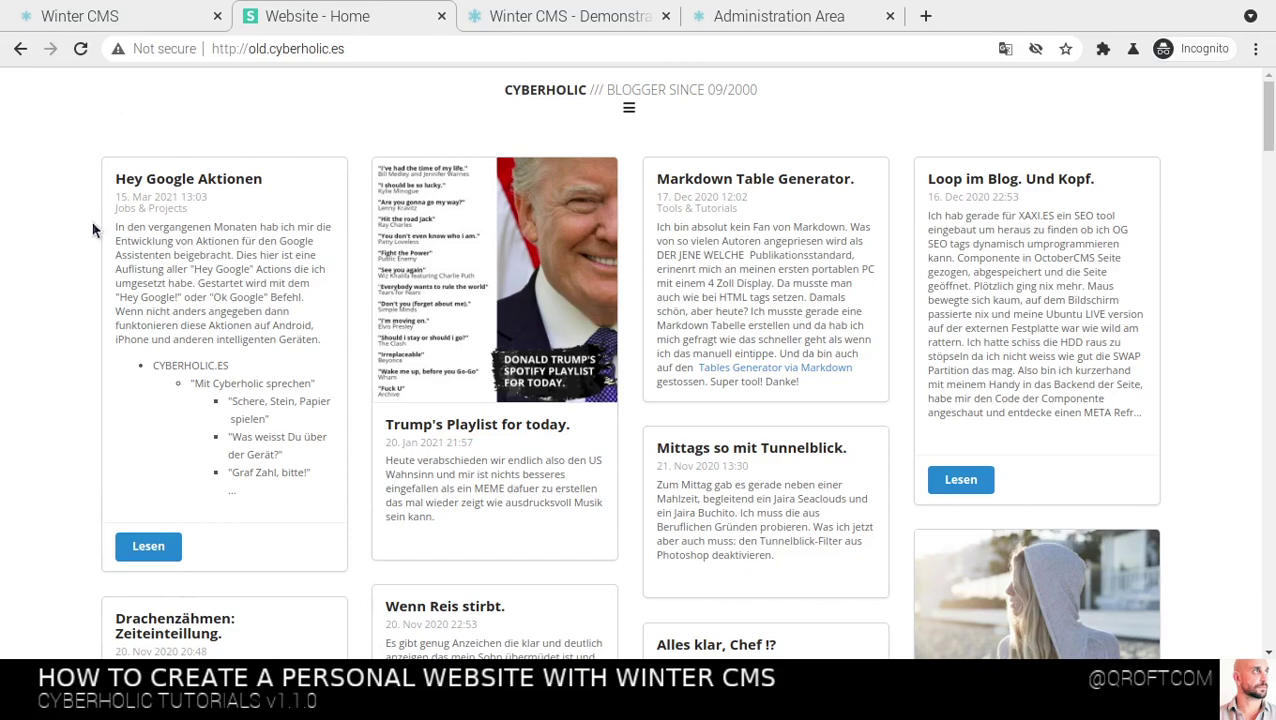
scroll(100, 232, "down", 10)
scroll(100, 232, "down", 10)
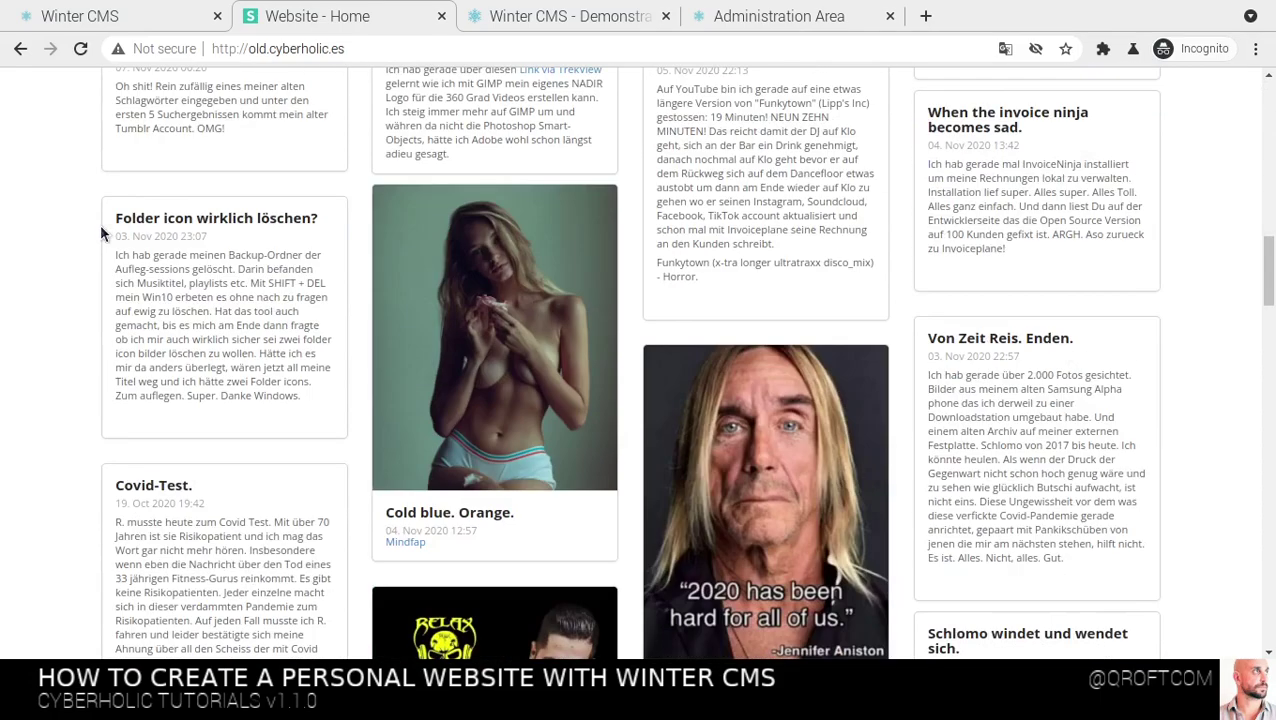
scroll(103, 233, "down", 5)
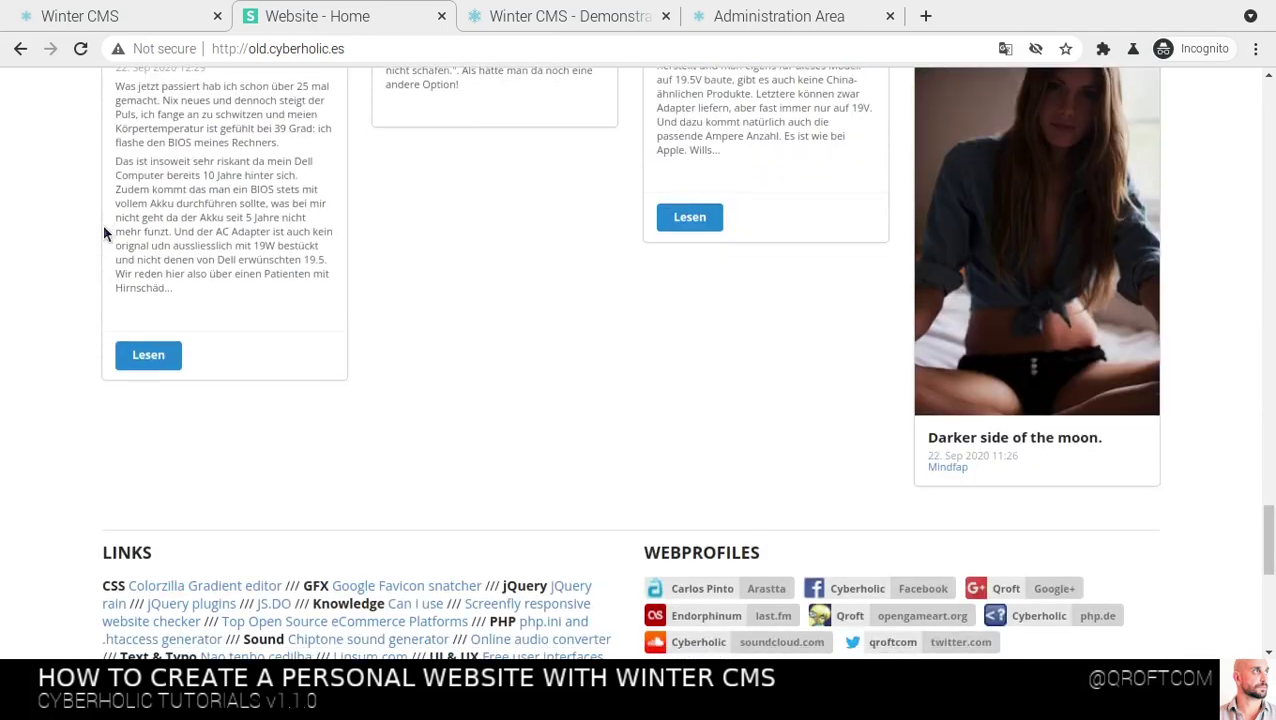
scroll(103, 233, "down", 3)
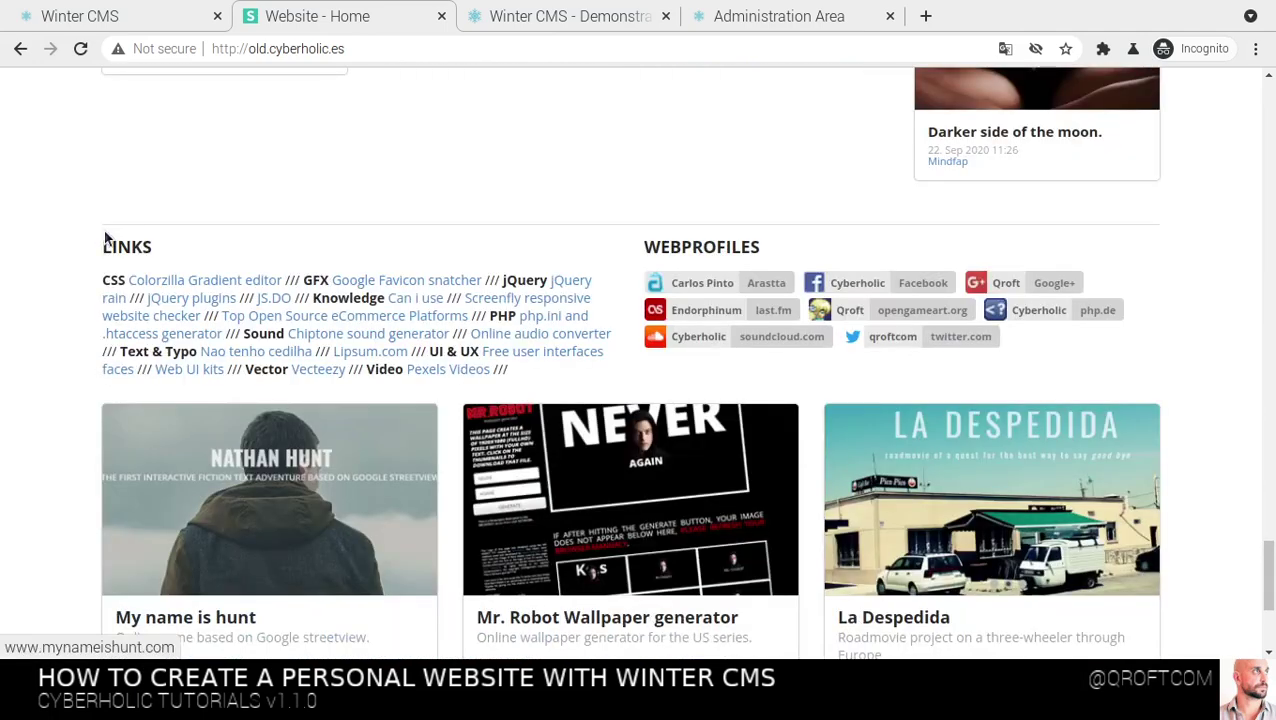
scroll(108, 240, "down", 1)
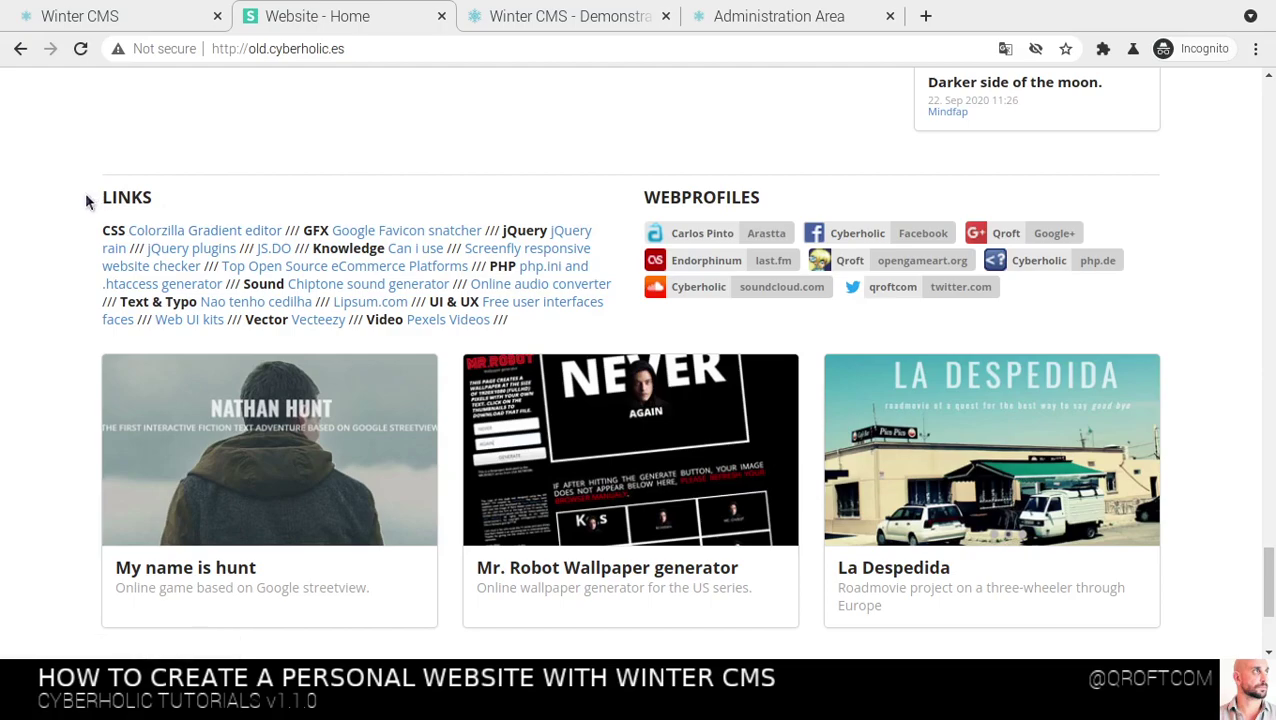
scroll(86, 234, "up", 15)
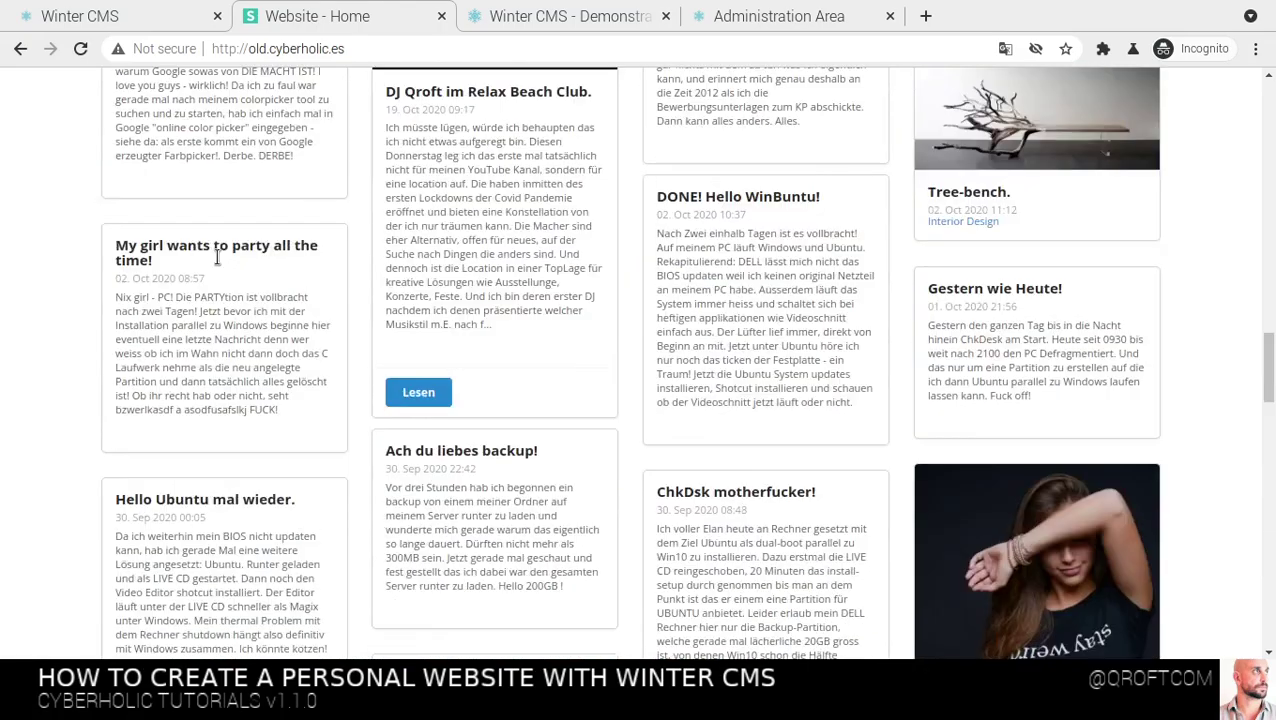
scroll(217, 257, "up", 15)
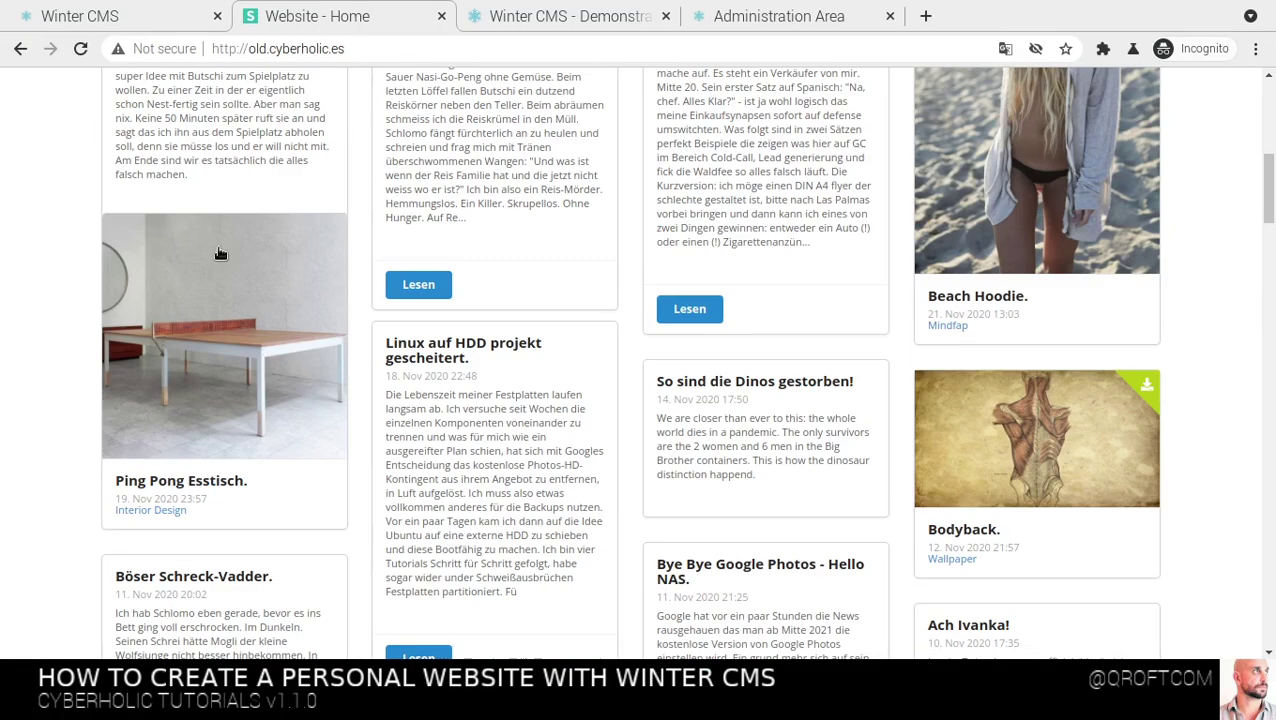
scroll(219, 250, "up", 1)
scroll(222, 238, "down", 3)
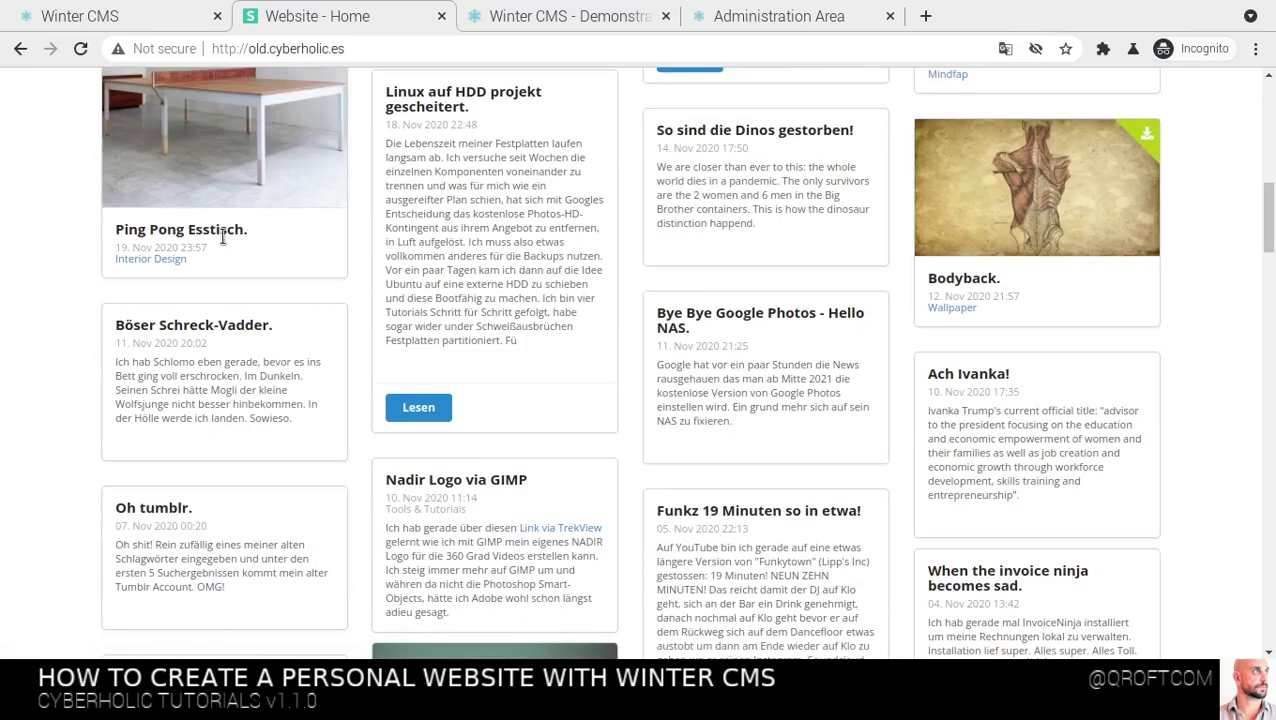
Open the blog's Wallpaper category, a 9-page grid of wallpaper thumbnails
left_click(948, 309)
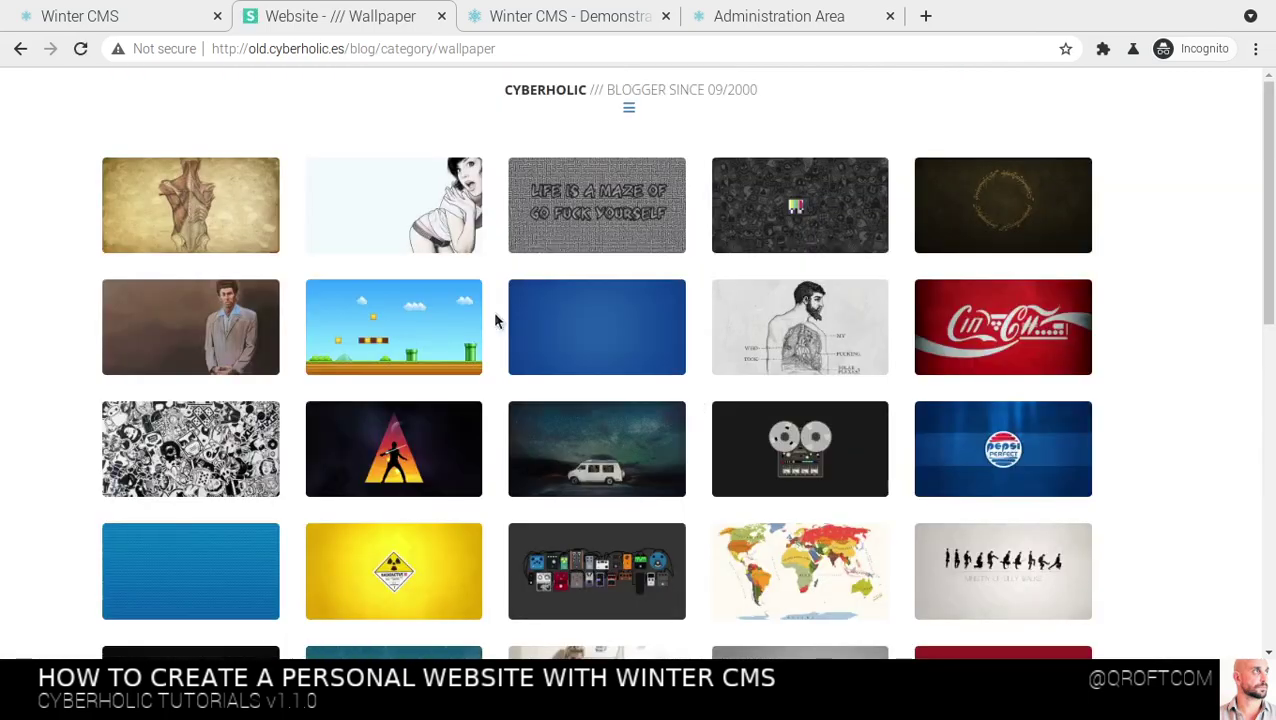
scroll(494, 320, "down", 8)
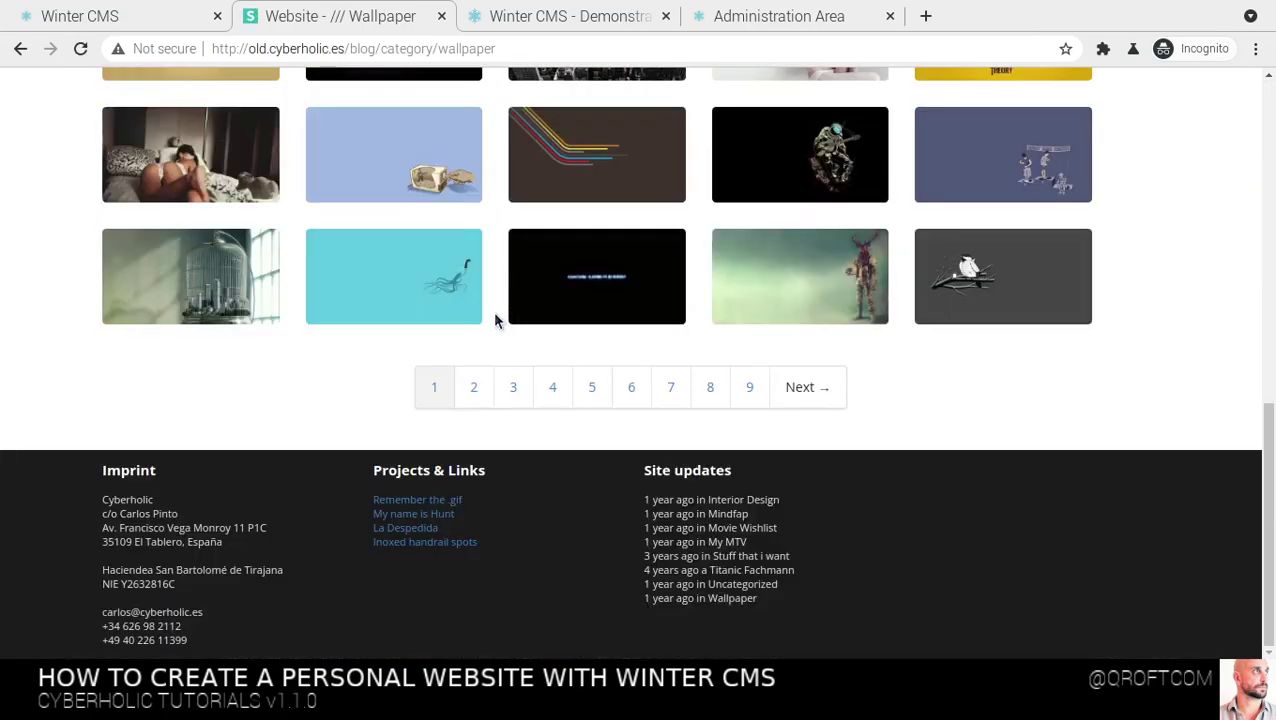
scroll(494, 320, "up", 3)
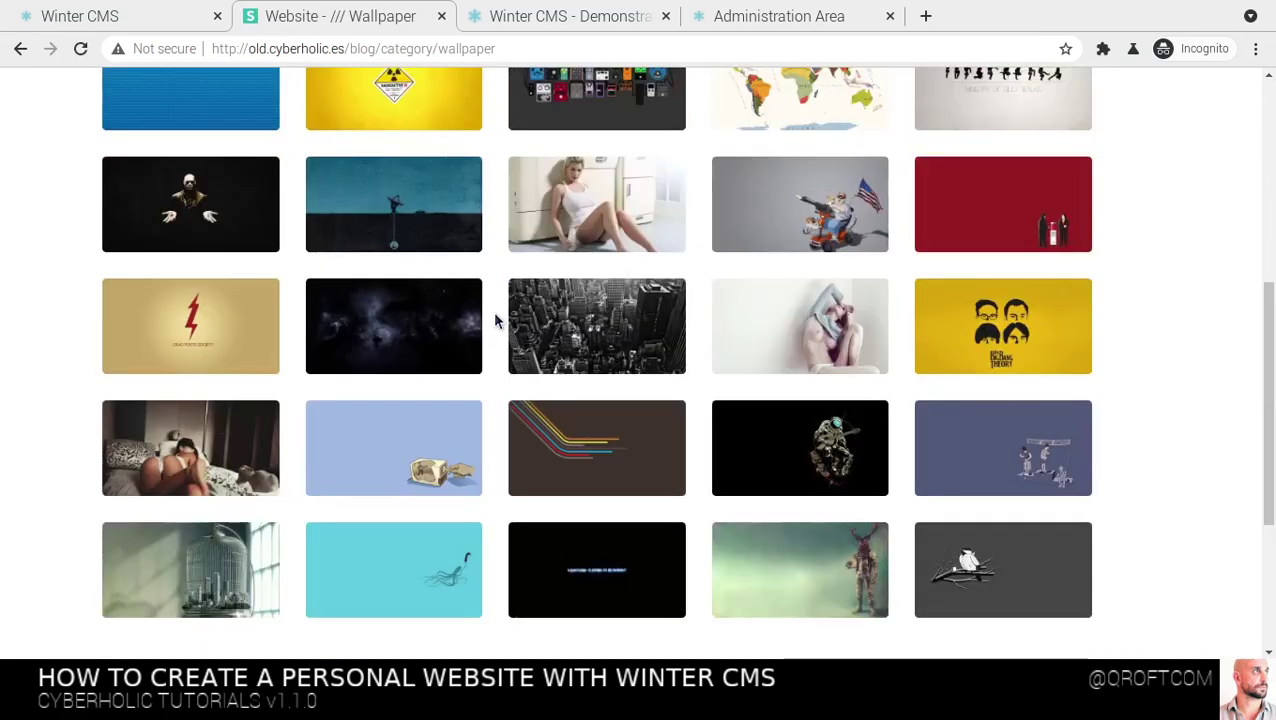
scroll(494, 320, "up", 5)
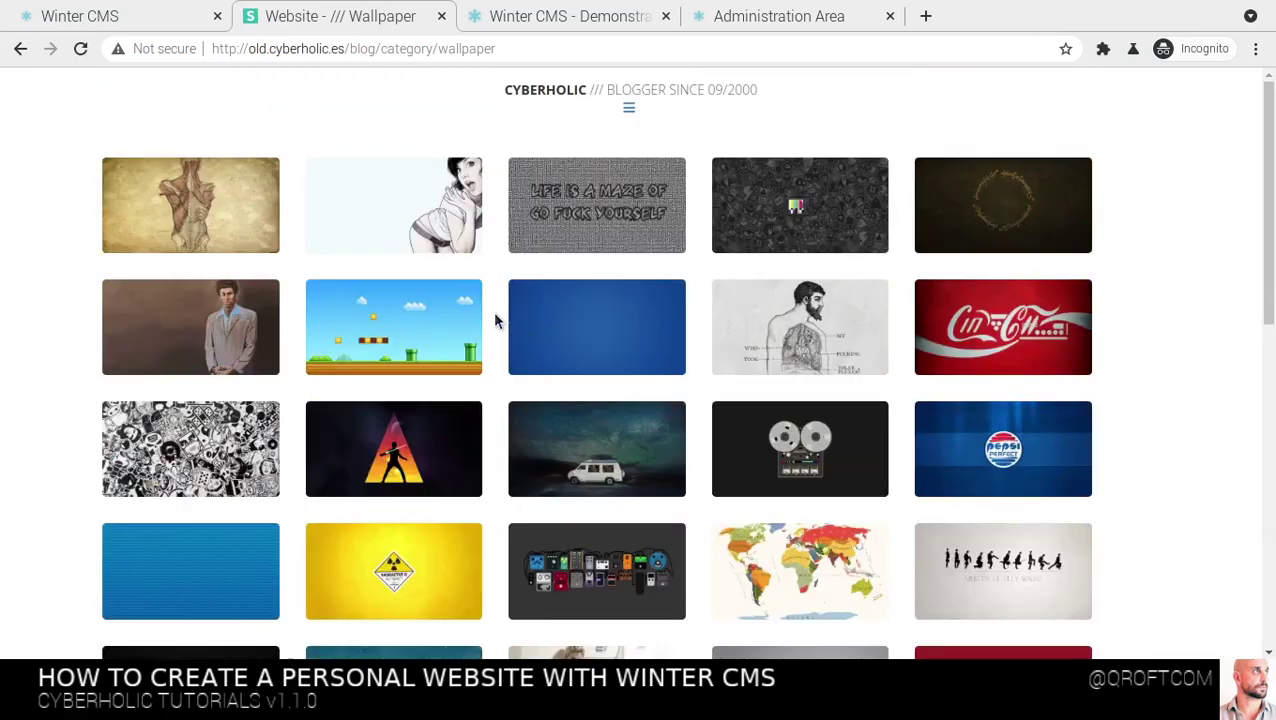
Return to the blog's 'CYBERHOLIC' home page and browse its post cards
left_click(629, 115)
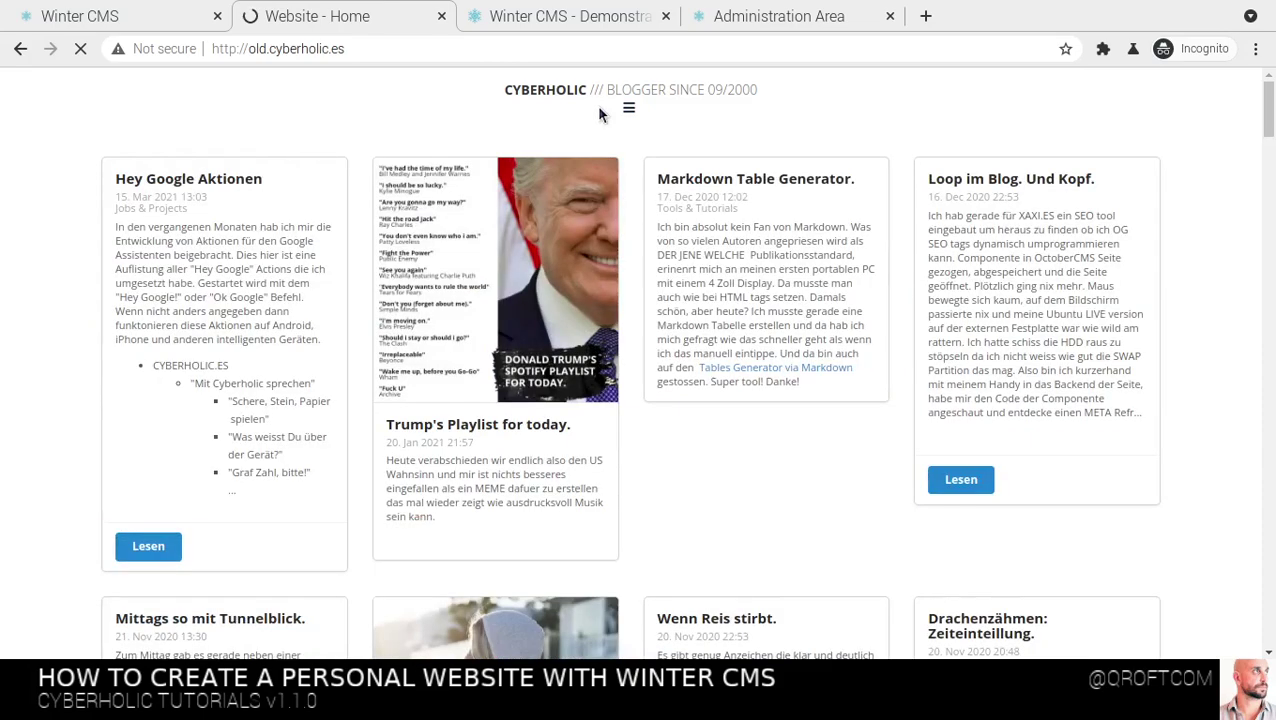
scroll(43, 190, "down", 3)
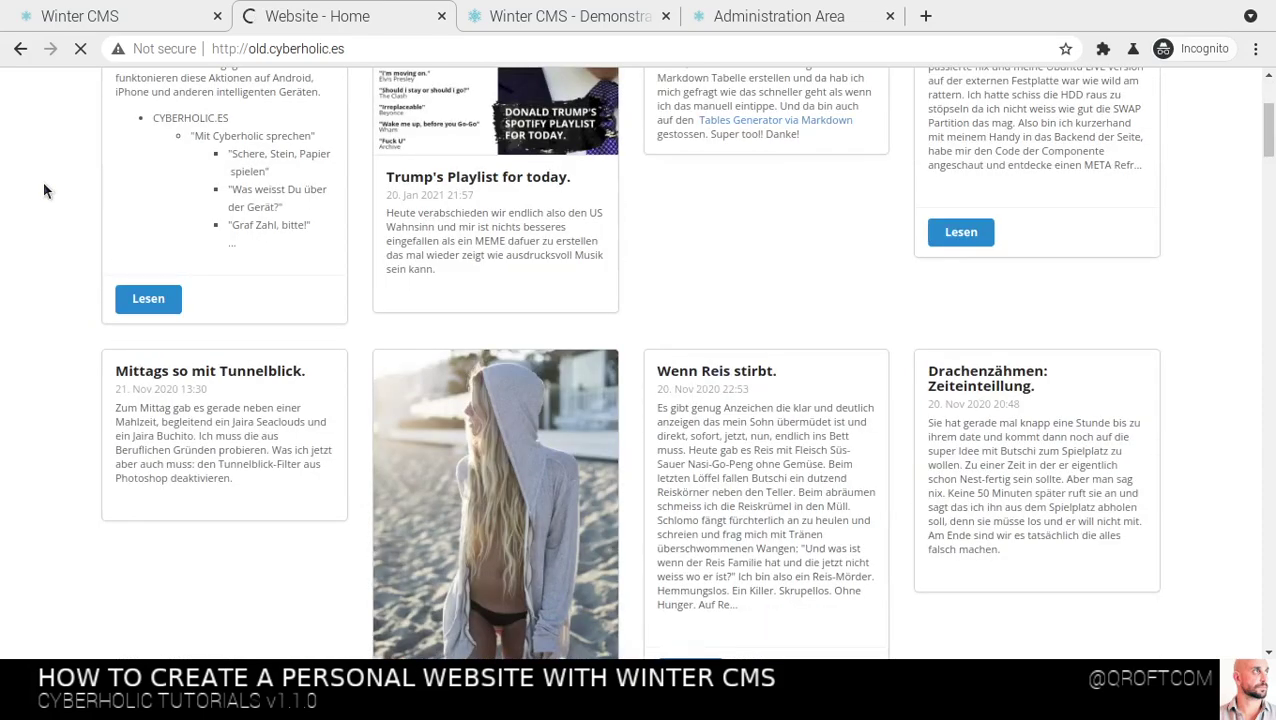
scroll(64, 163, "down", 10)
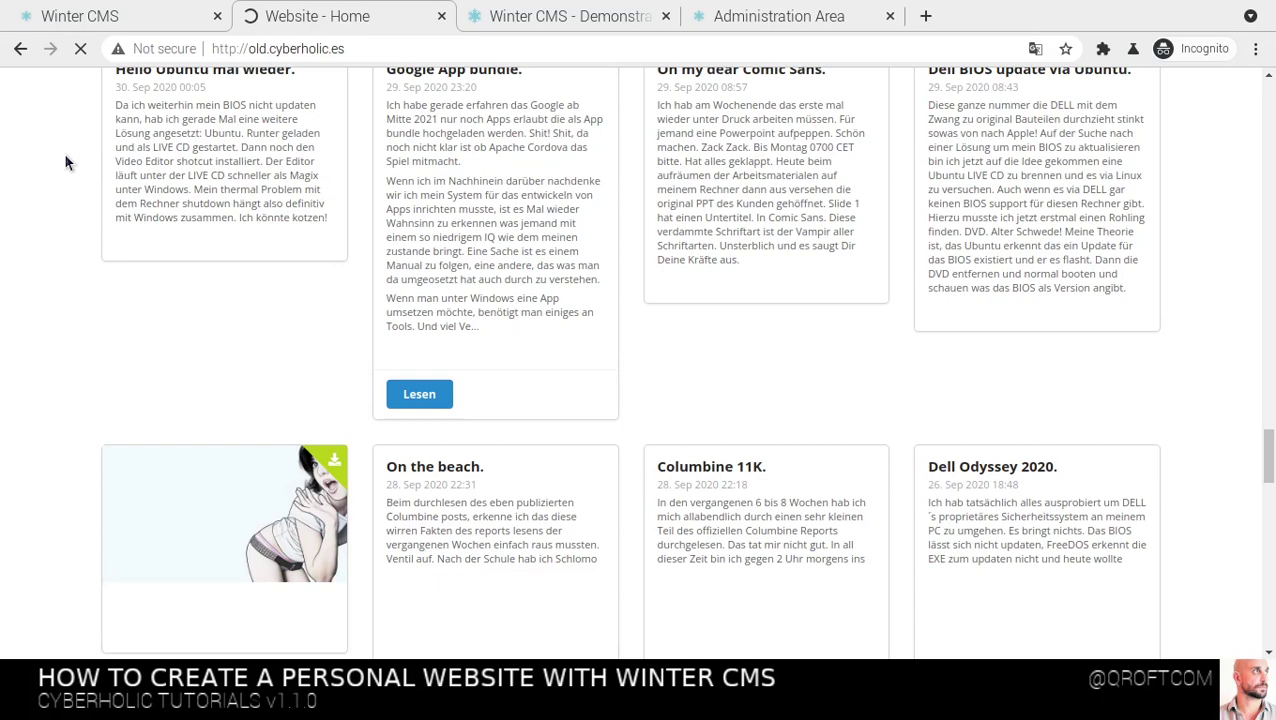
scroll(64, 153, "down", 10)
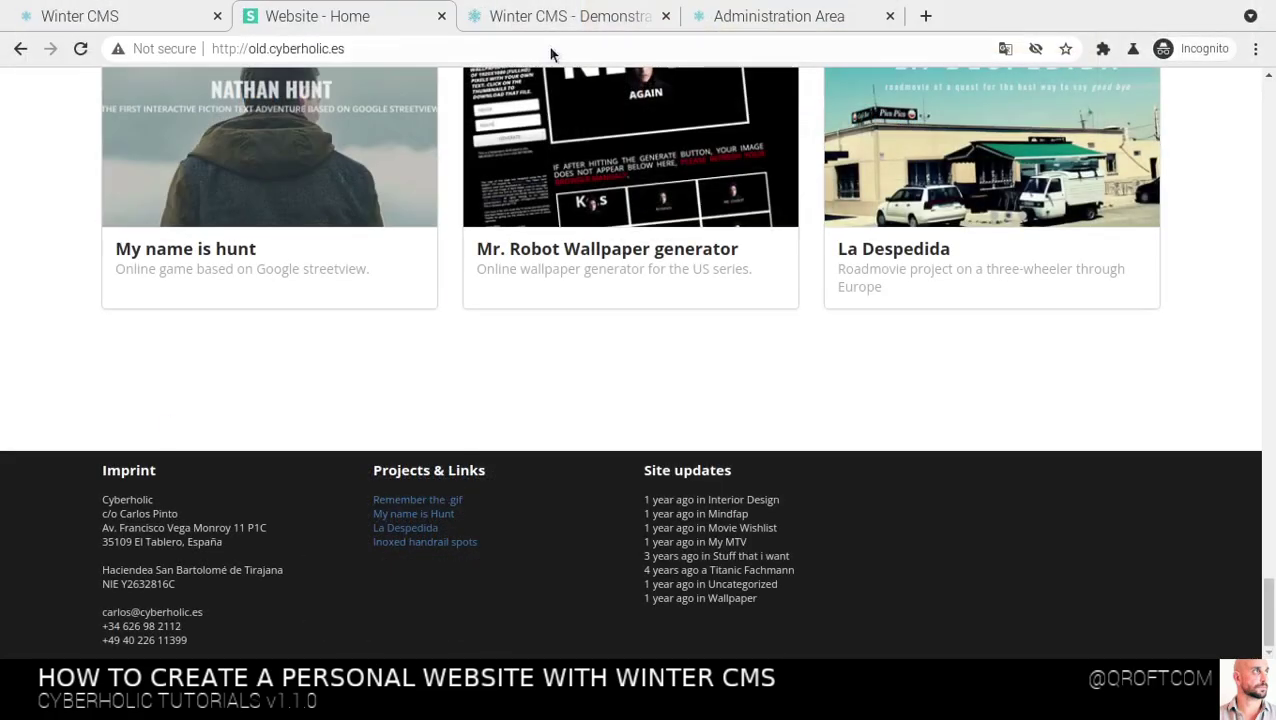
scroll(630, 458, "up", 10)
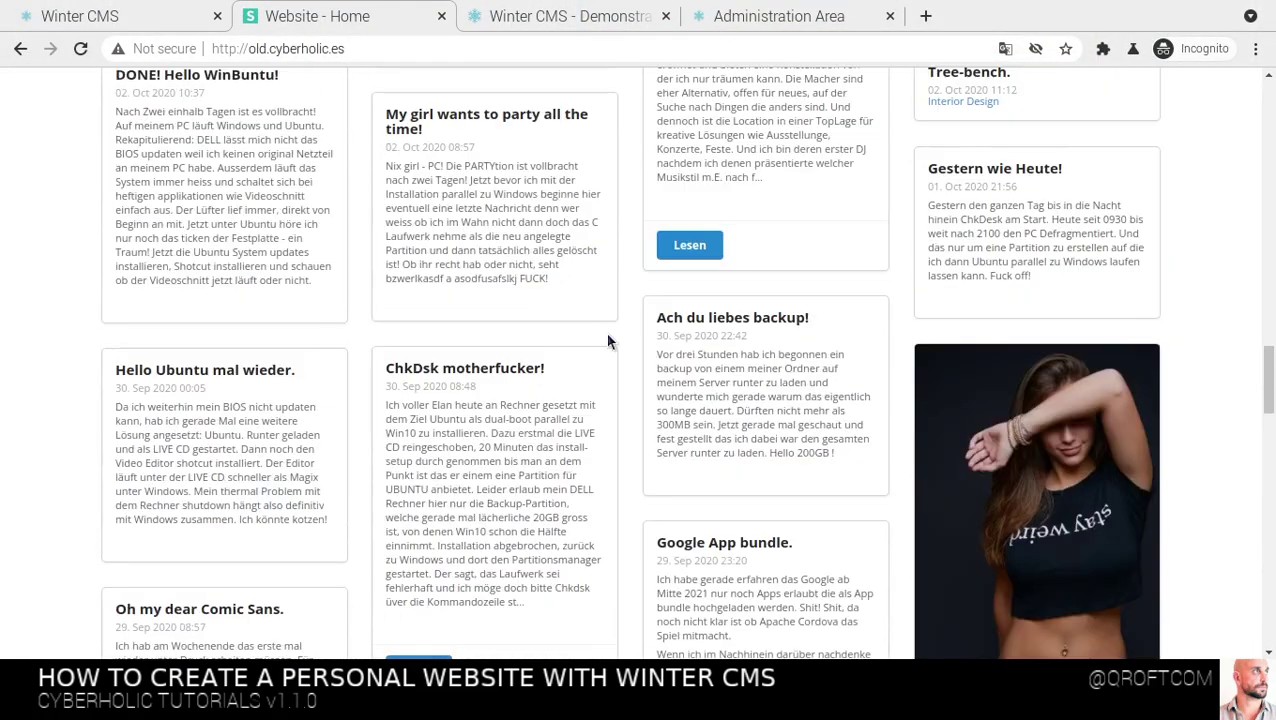
scroll(606, 339, "up", 10)
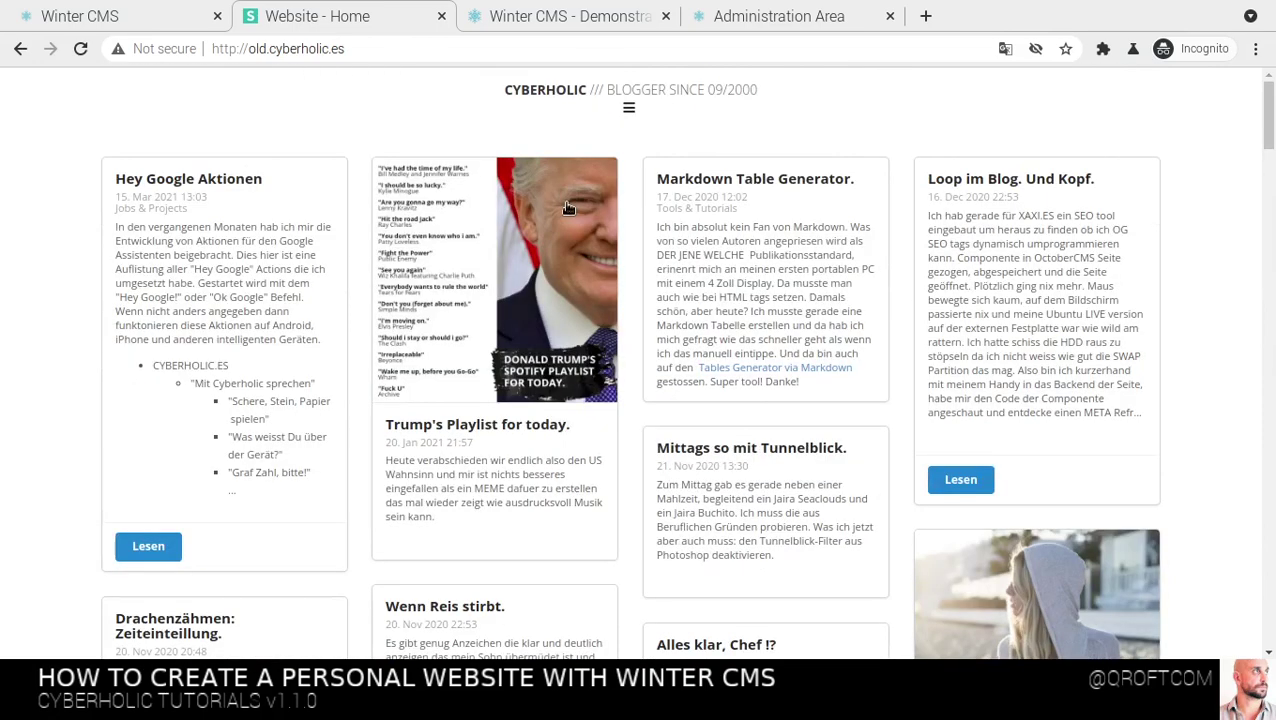
Switch to the Winter CMS demo site and select the partial tag example line
left_click(530, 17)
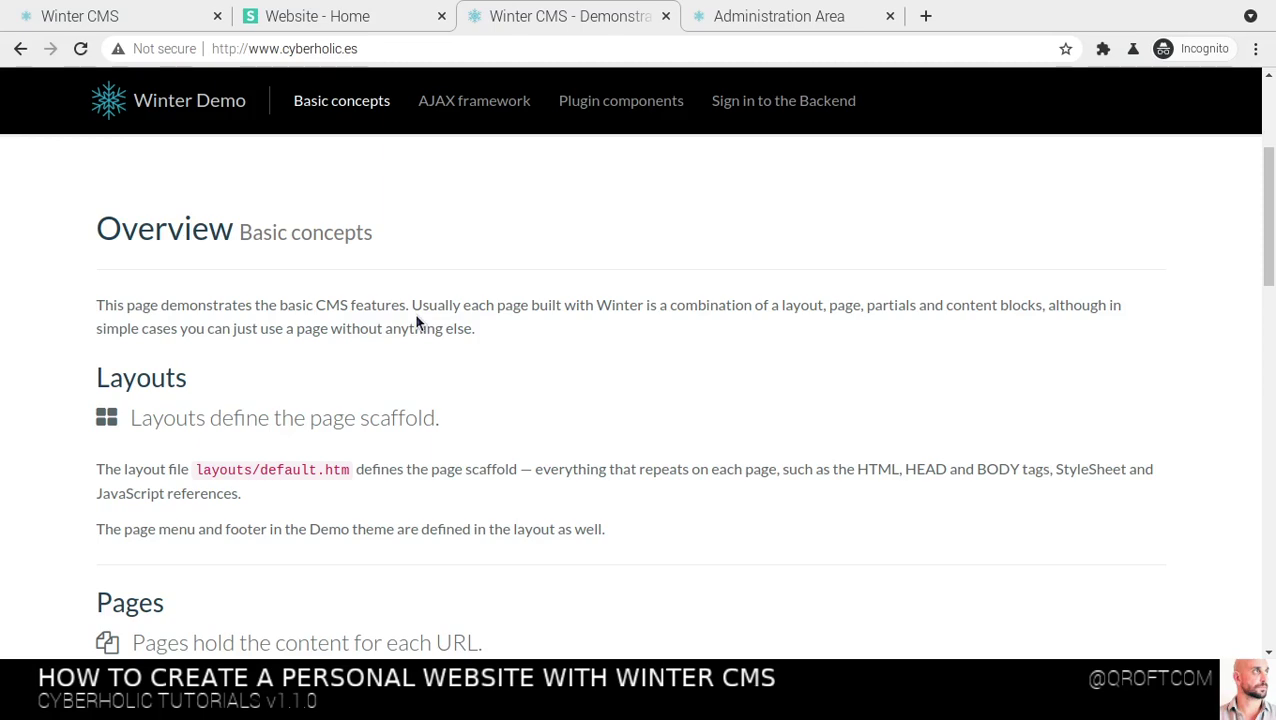
scroll(403, 312, "down", 5)
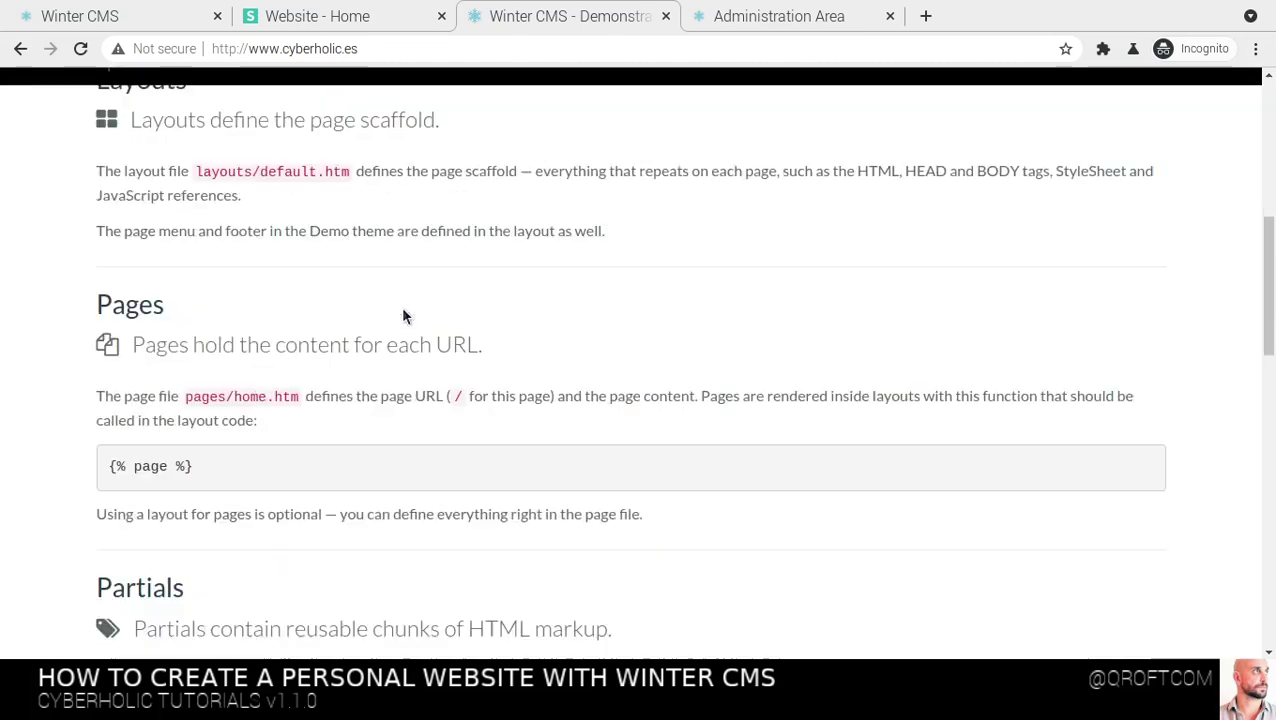
scroll(403, 315, "down", 1)
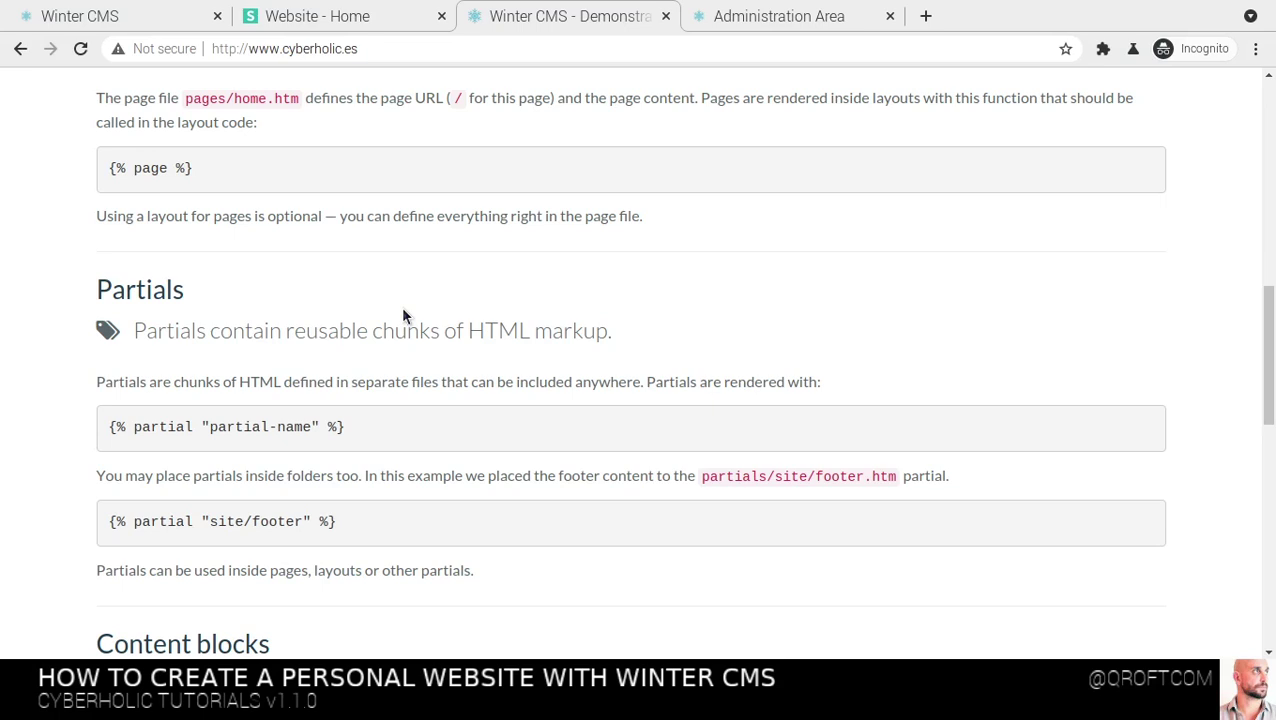
scroll(403, 315, "down", 1)
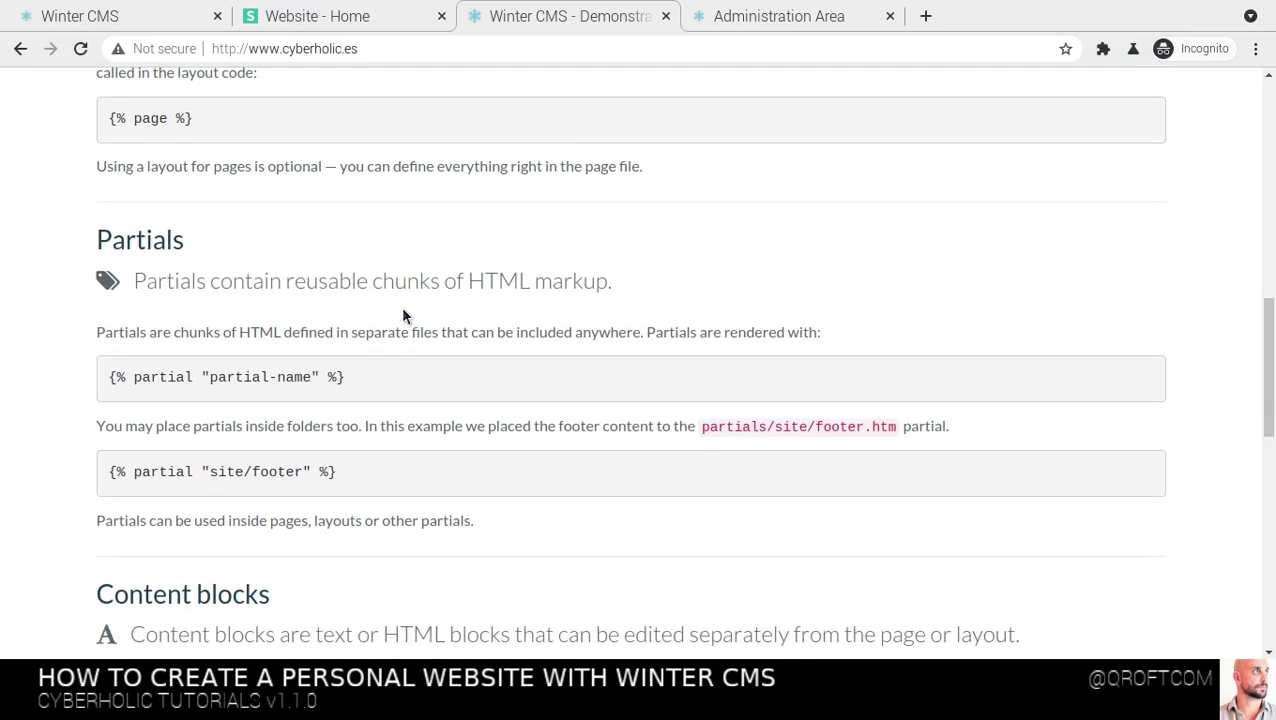
triple_click(159, 378)
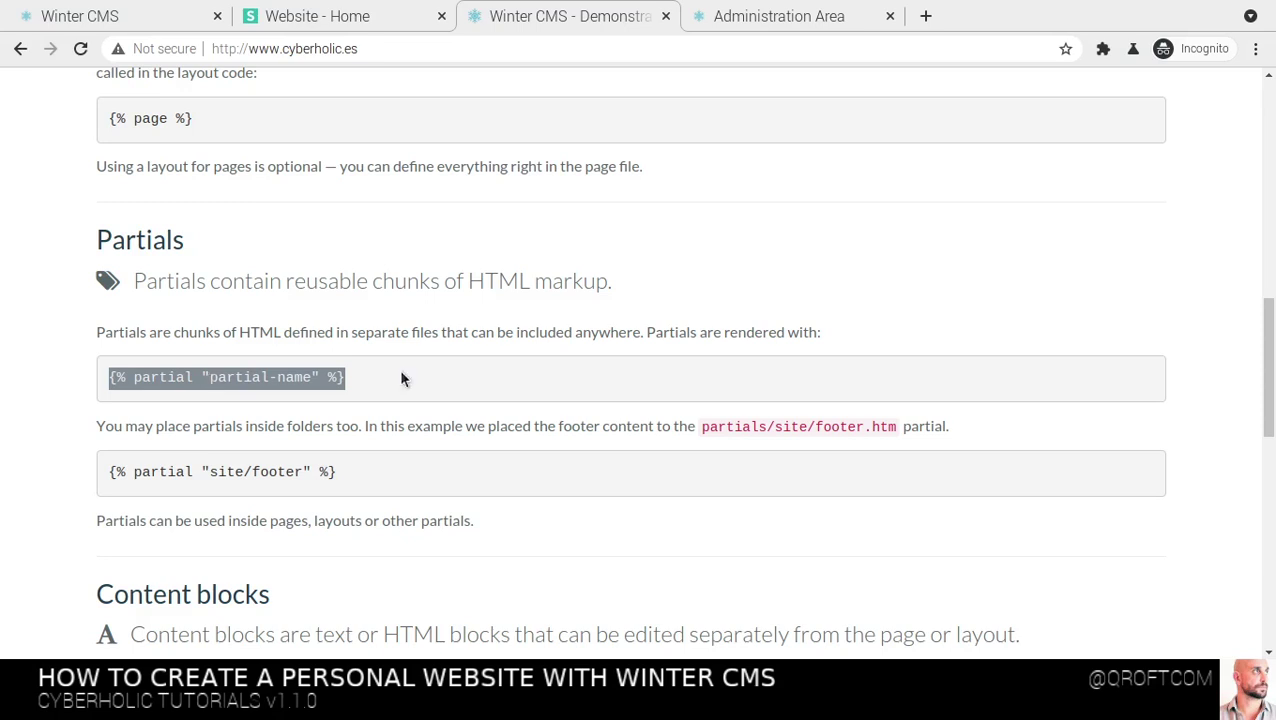
Scroll to Content blocks and select the {% content %} tag example line
scroll(400, 374, "down", 3)
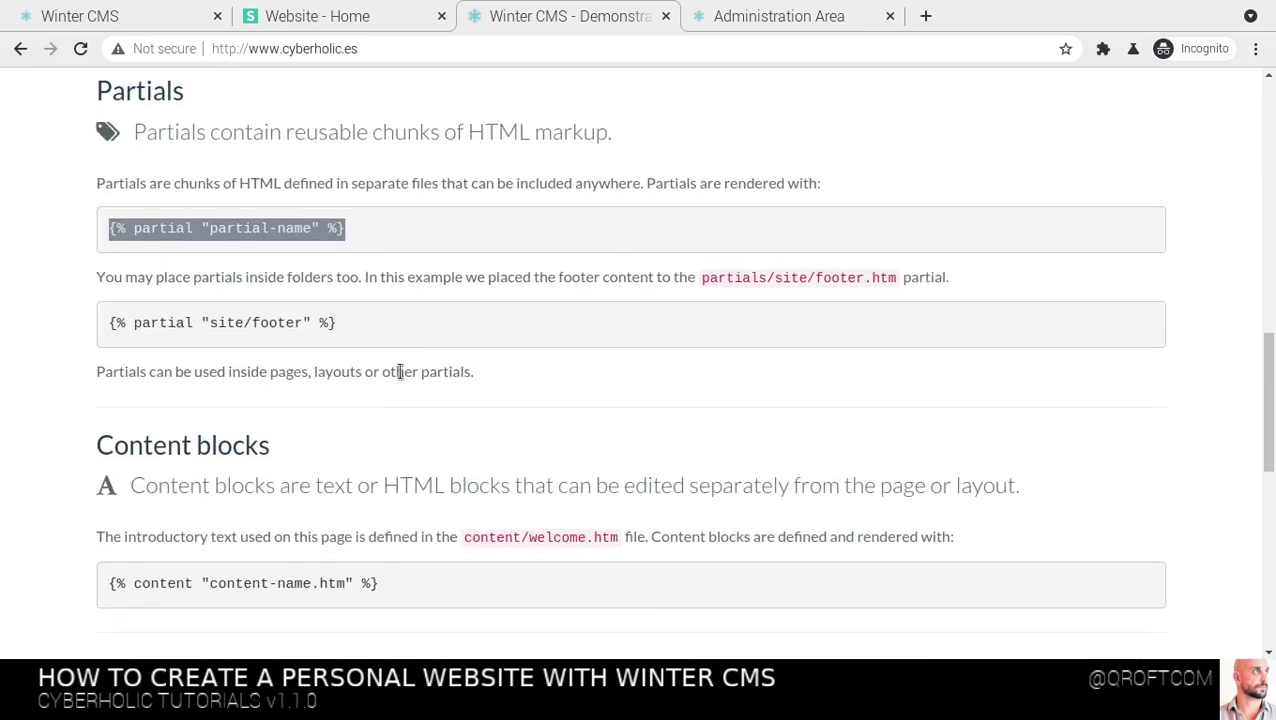
scroll(399, 371, "down", 2)
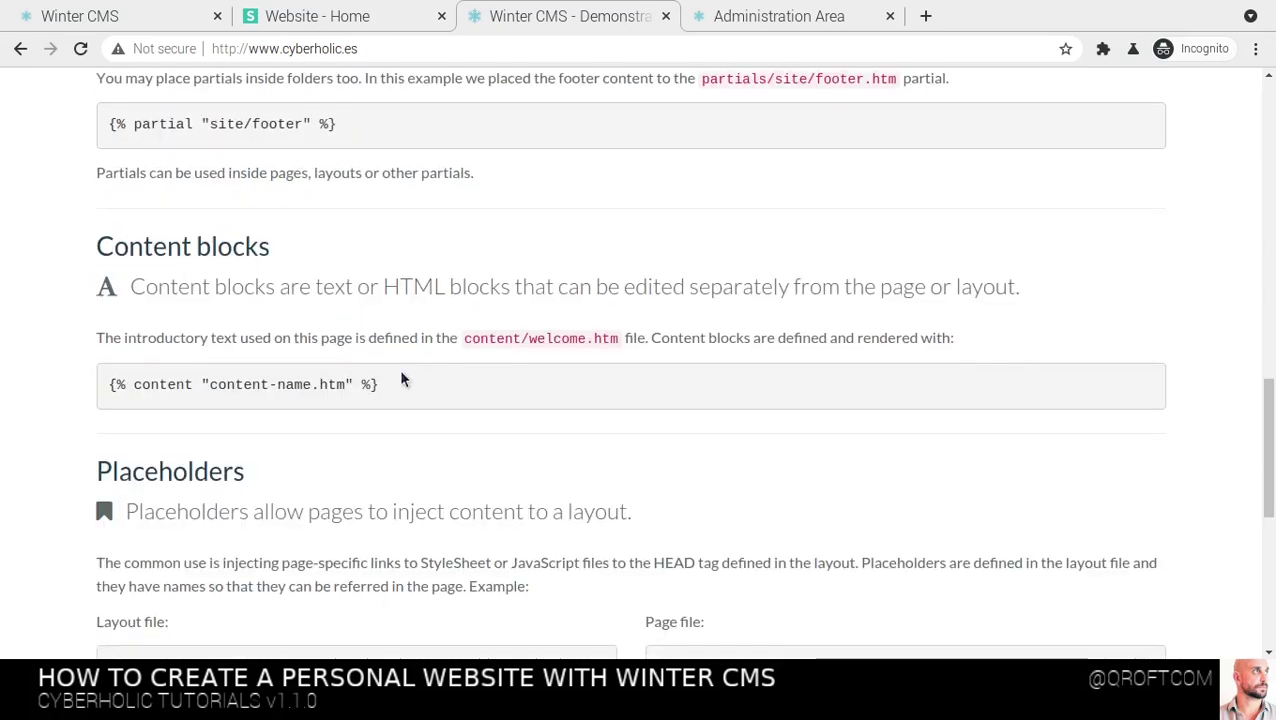
double_click(151, 383)
triple_click(151, 383)
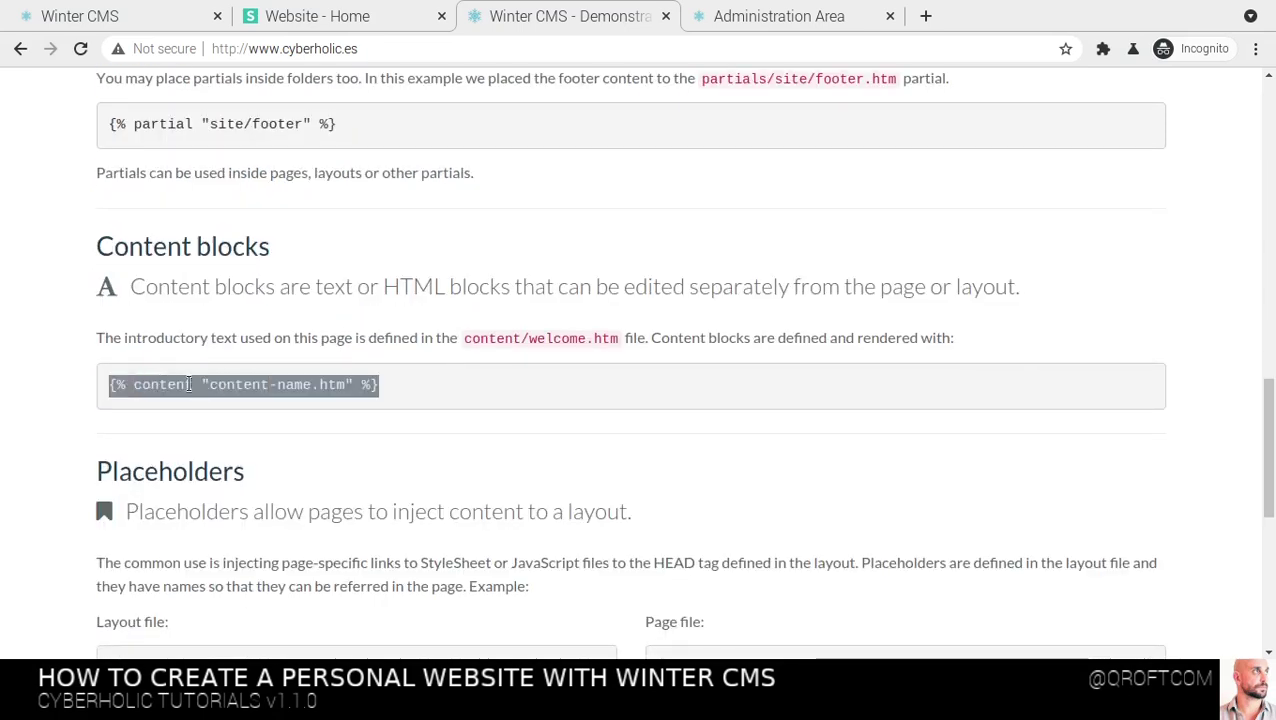
scroll(189, 383, "down", 2)
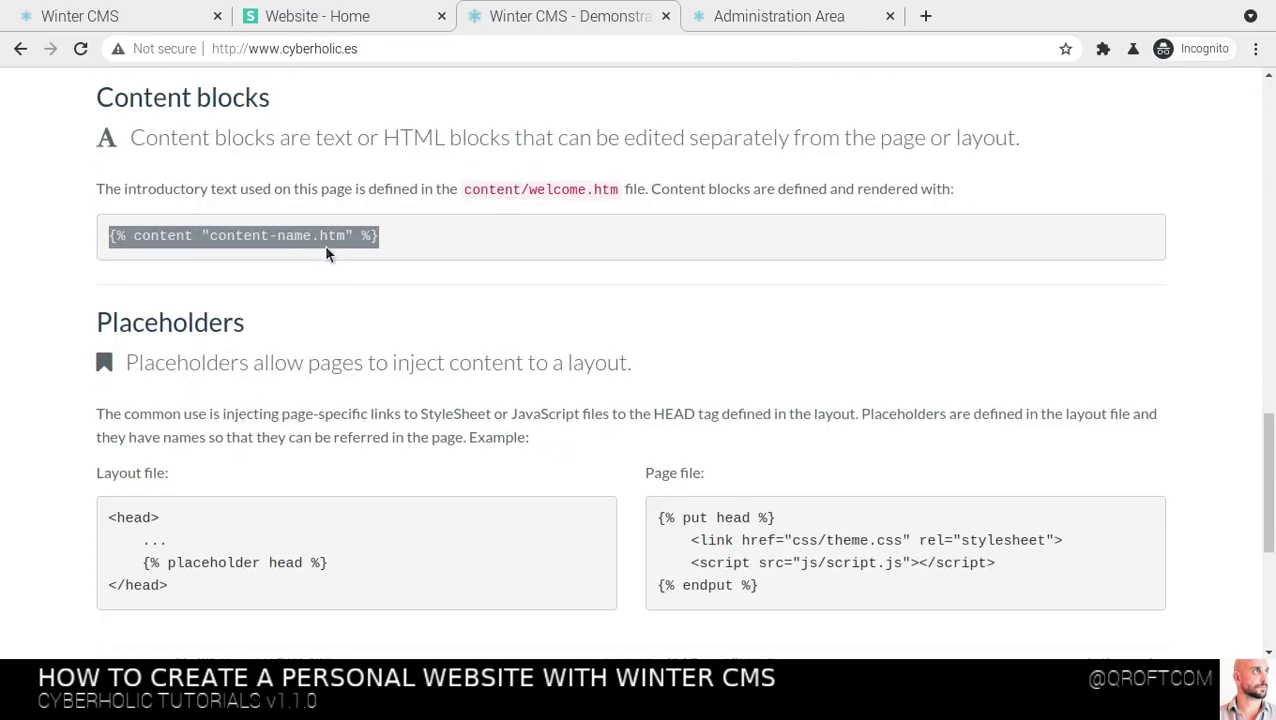
left_click(206, 238)
left_click_drag(206, 238, 347, 237)
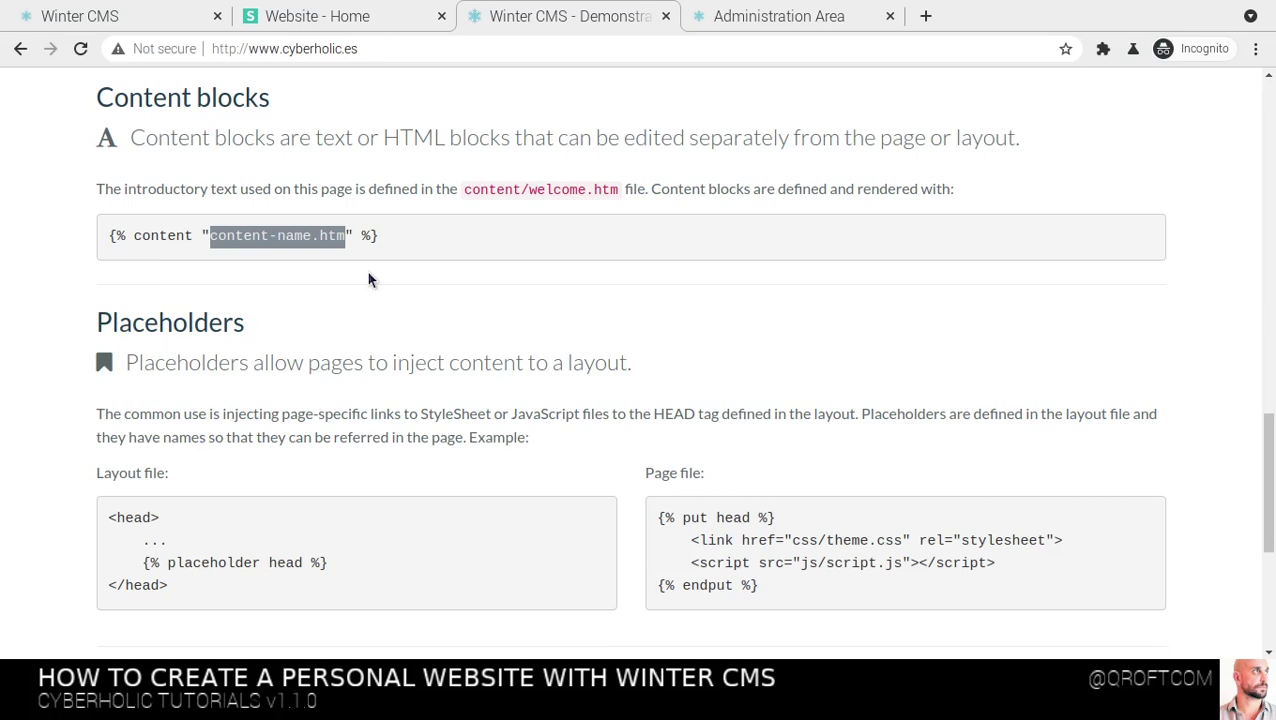
triple_click(165, 235)
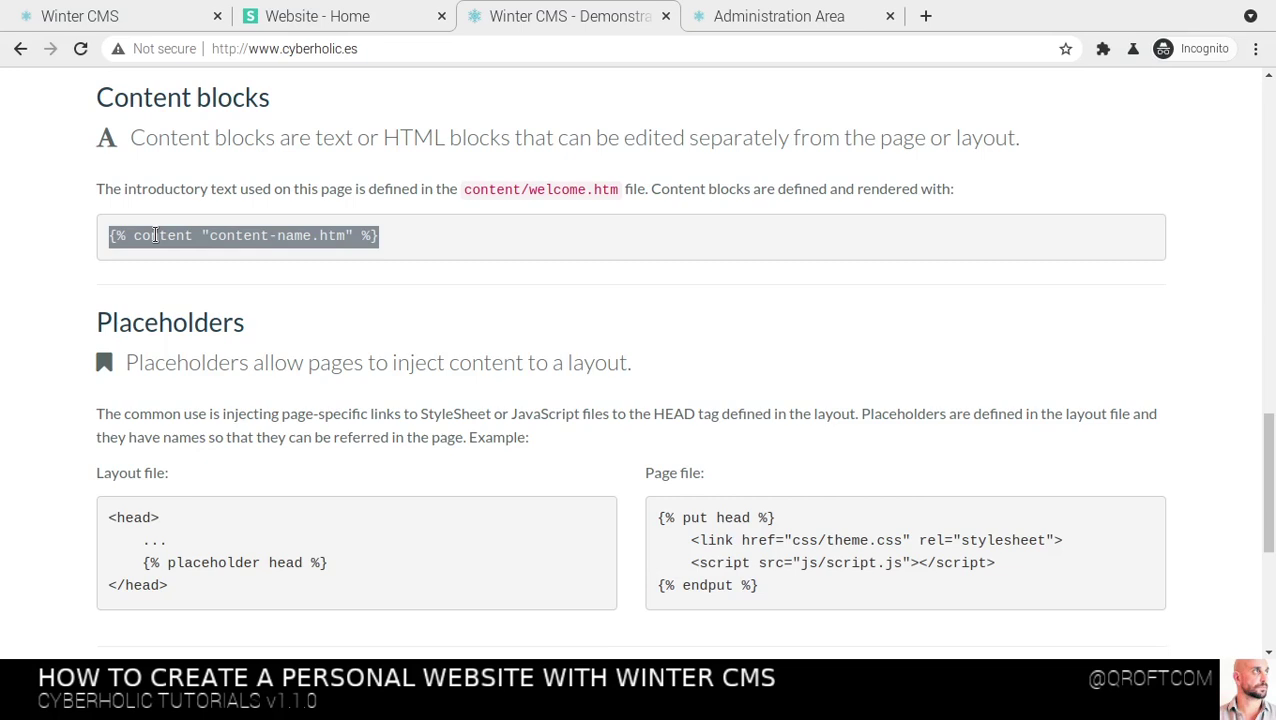
scroll(184, 320, "down", 3)
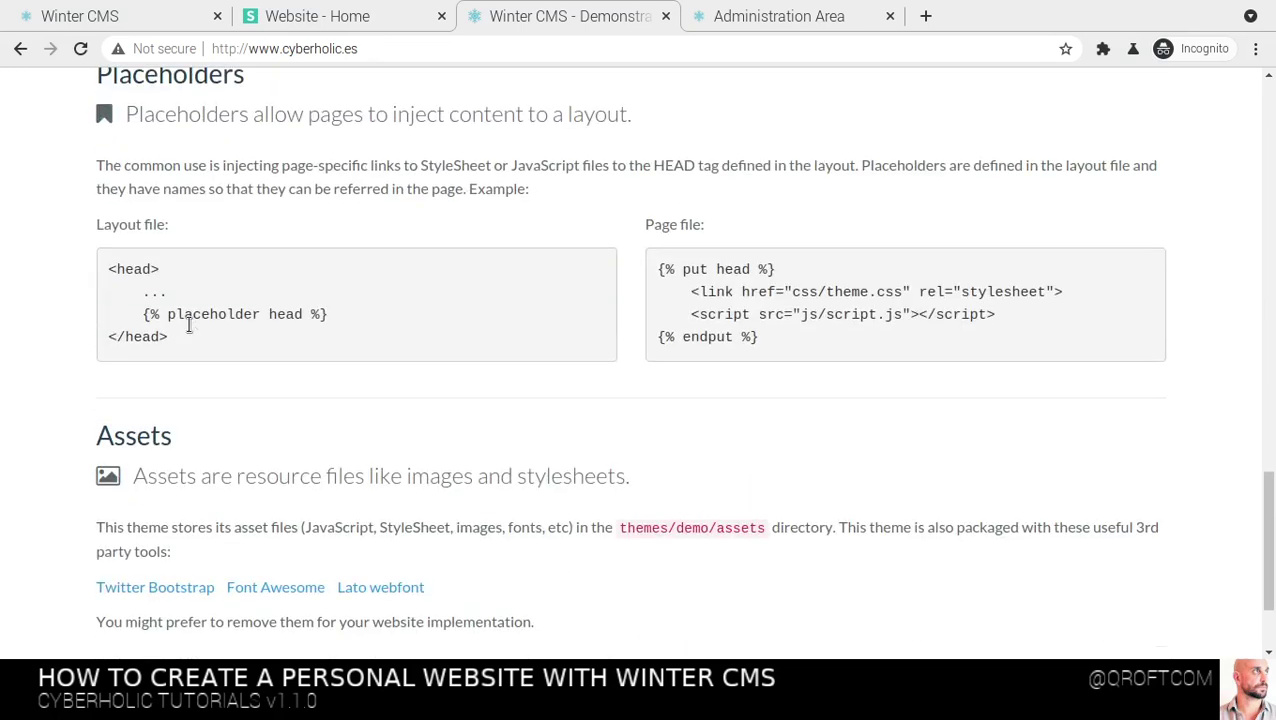
scroll(290, 484, "down", 2)
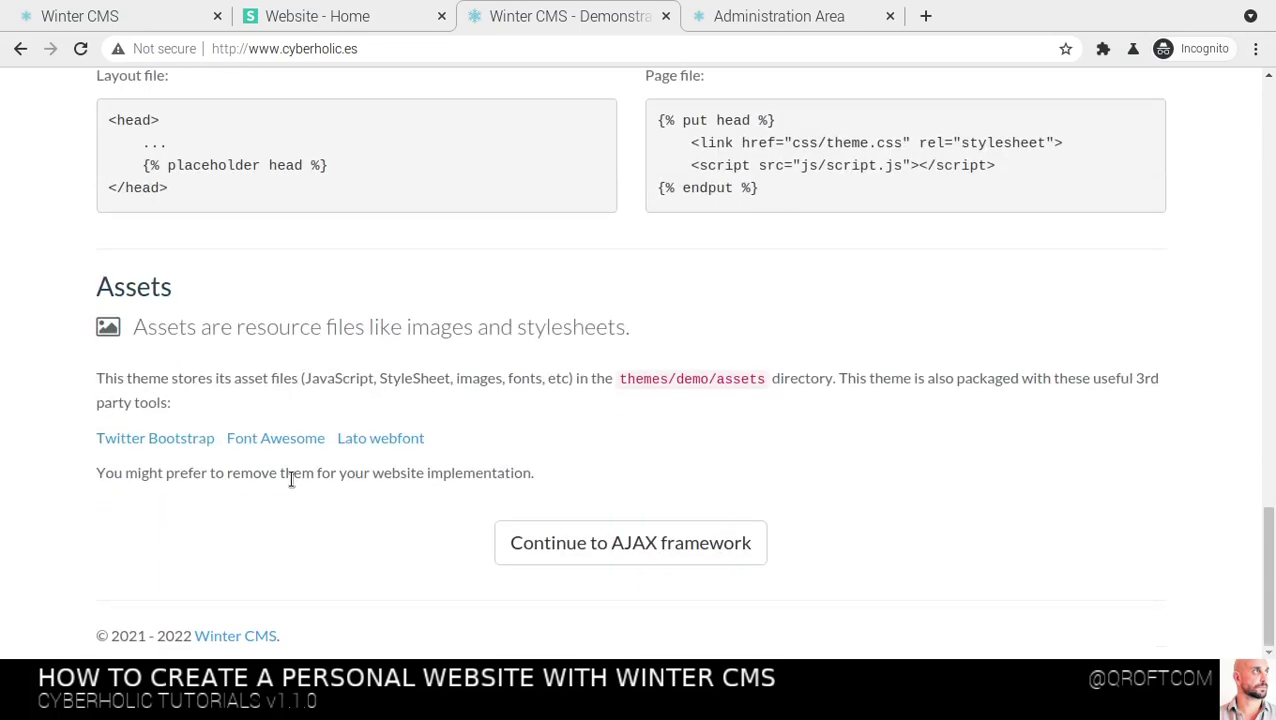
scroll(290, 478, "up", 20)
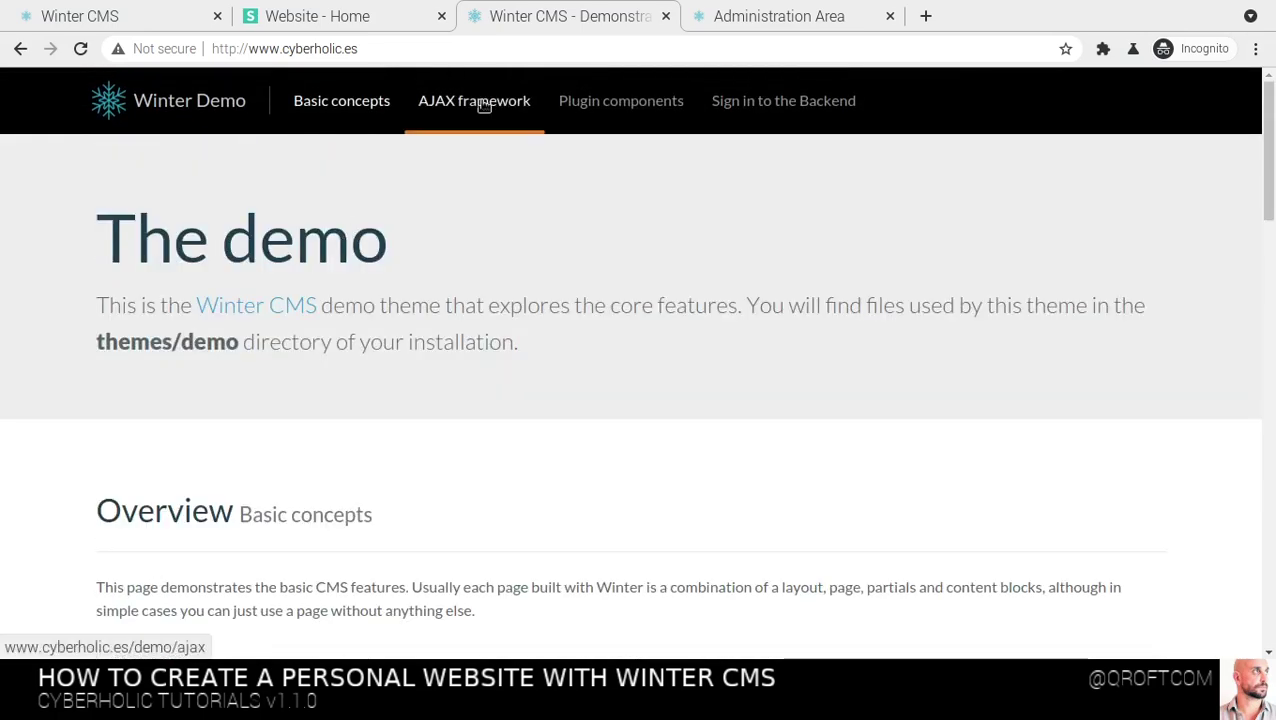
Sign in to the Administration Area with the admin login and password
left_click(747, 18)
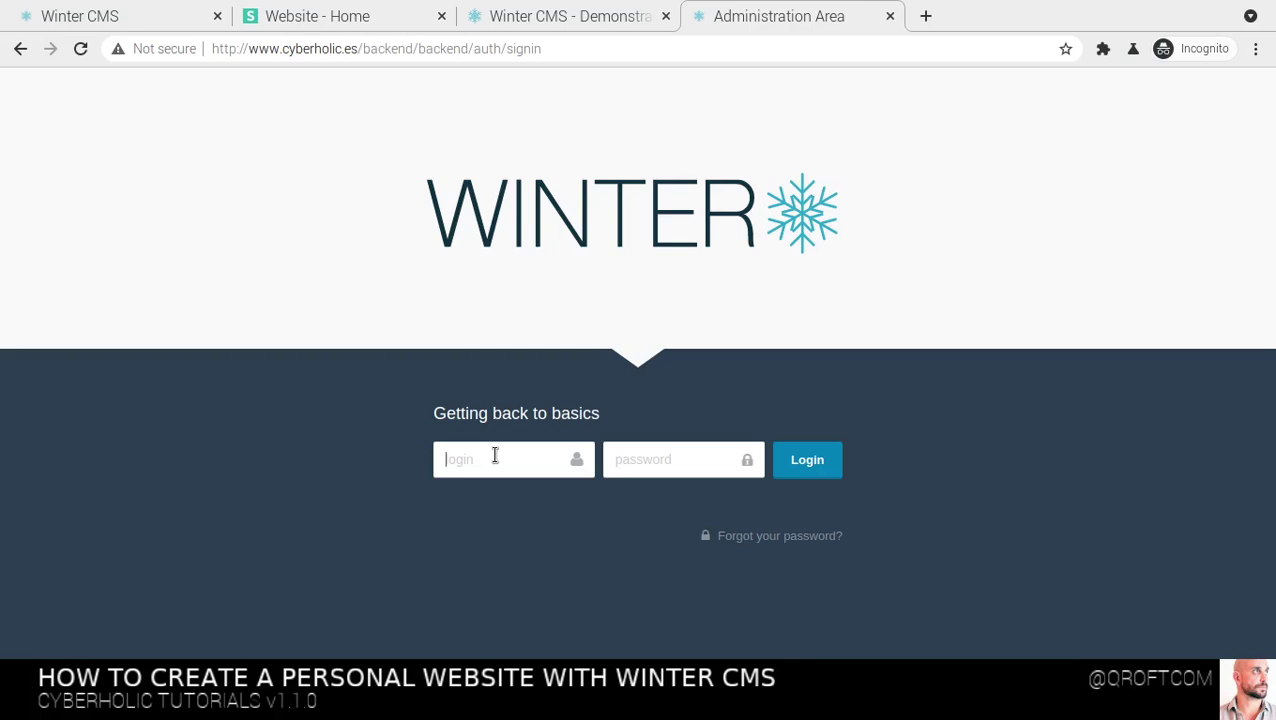
key("Tab")
type("••••••••••••")
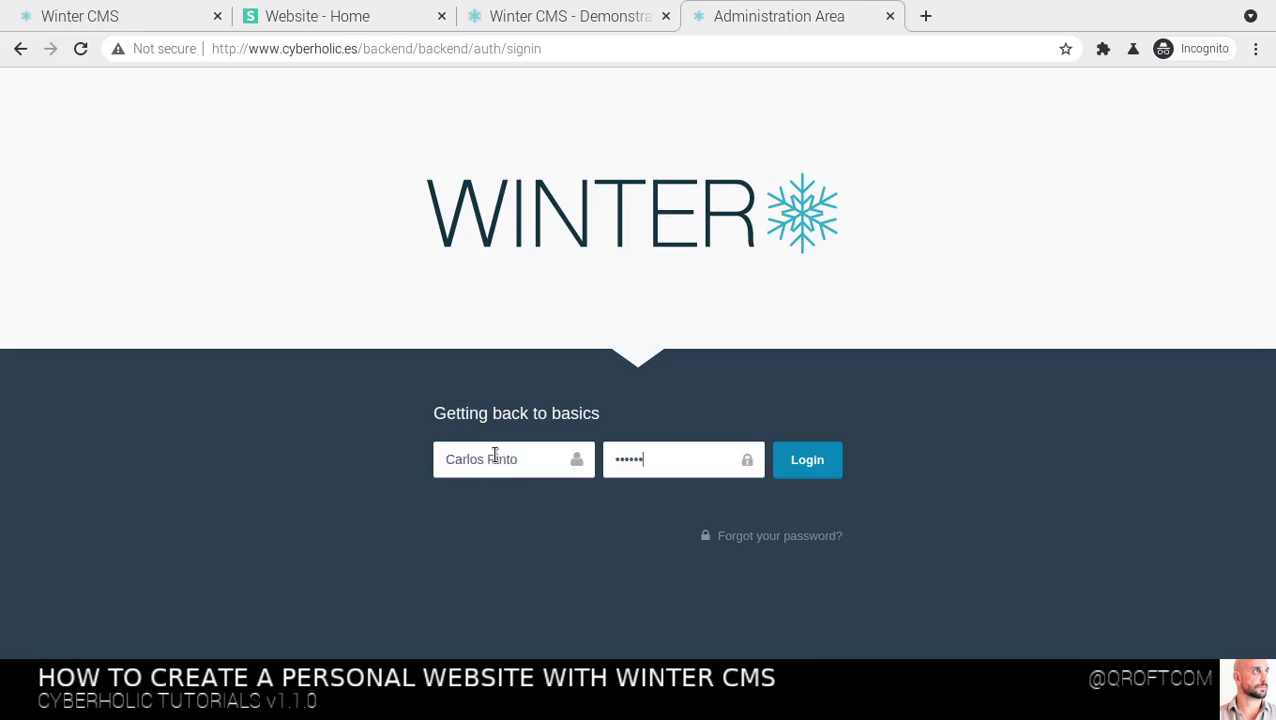
type("•")
key("Return")
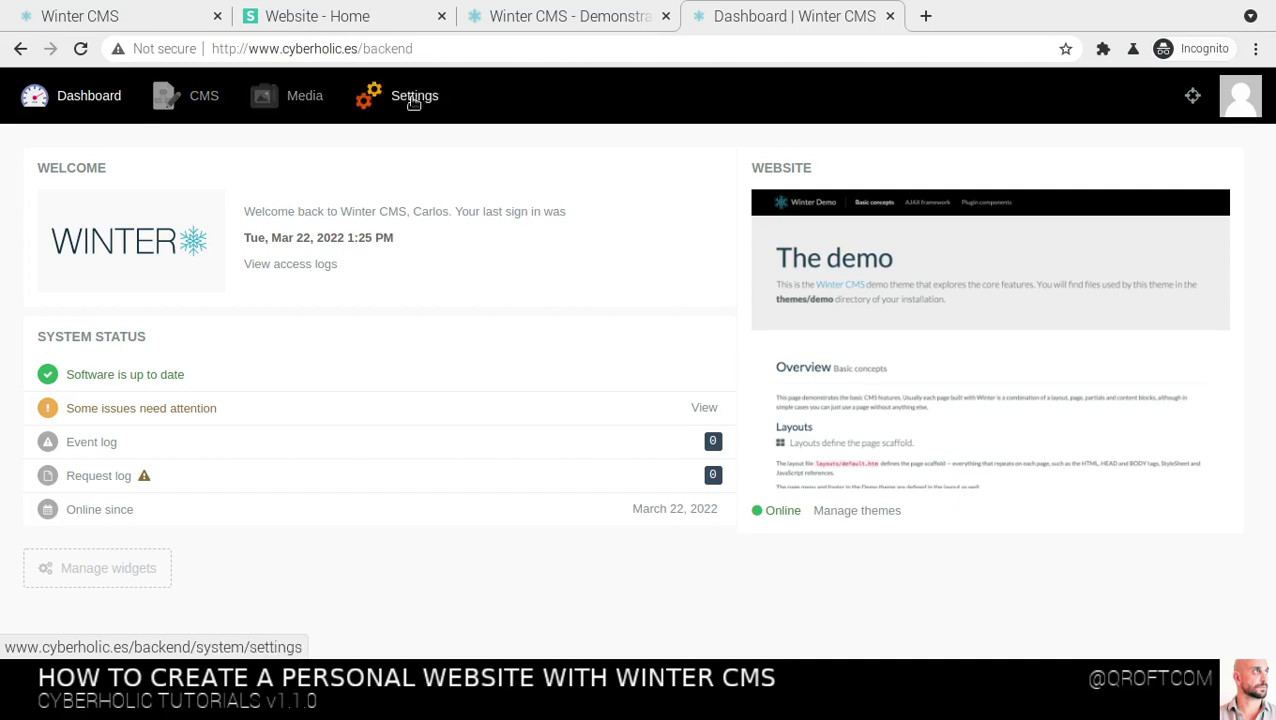
Open Back-end preferences from the account avatar menu
left_click(1242, 99)
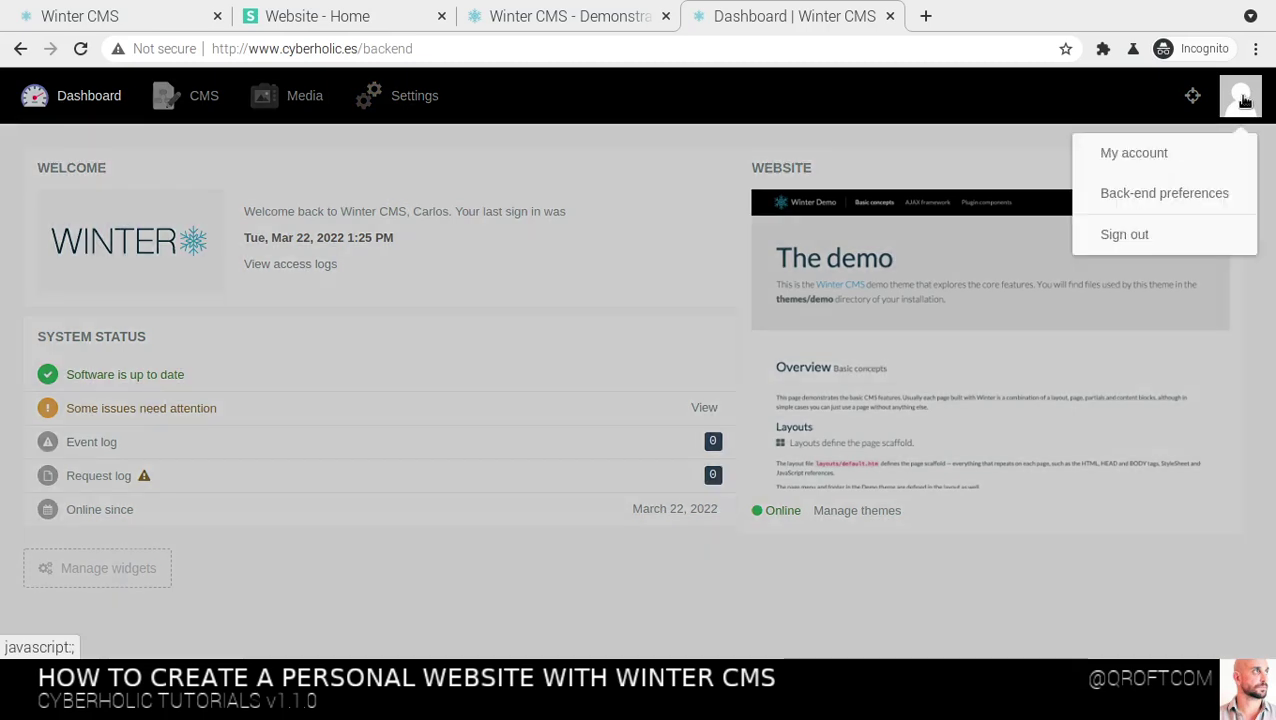
left_click(1180, 203)
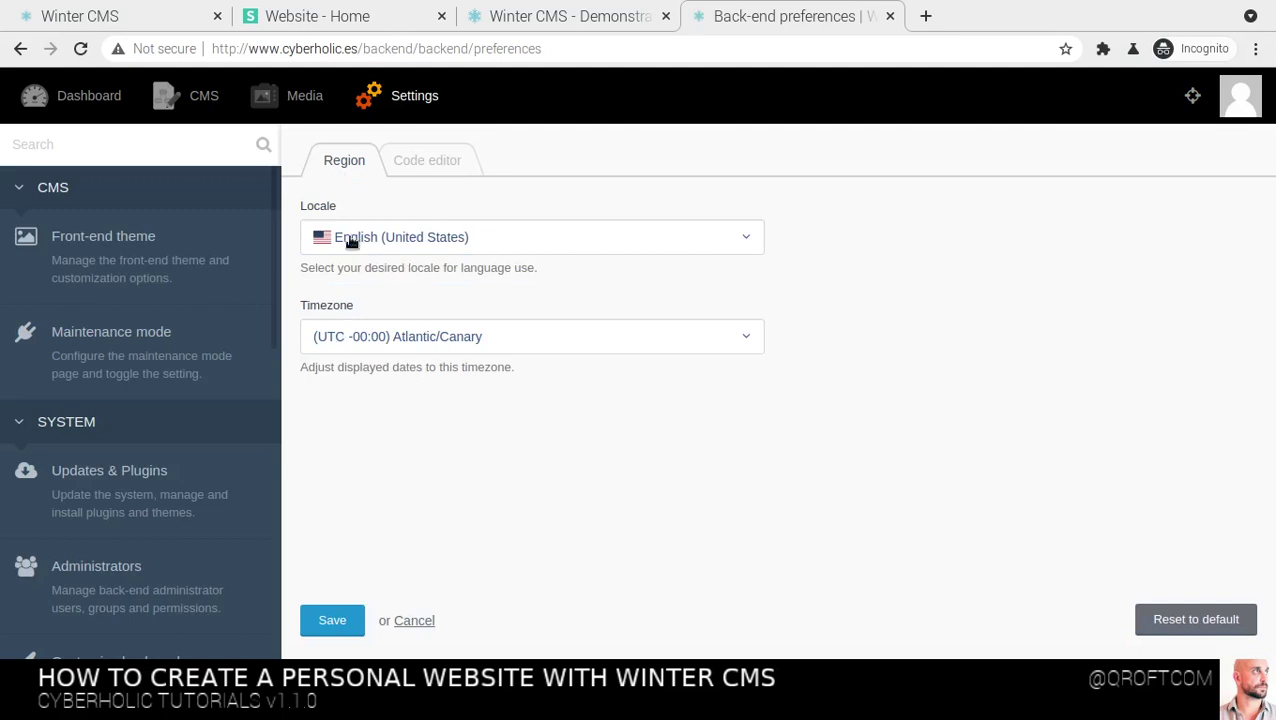
Show the Code editor preferences, preview the Chaos colour scheme, then revert to Twilight
left_click(418, 168)
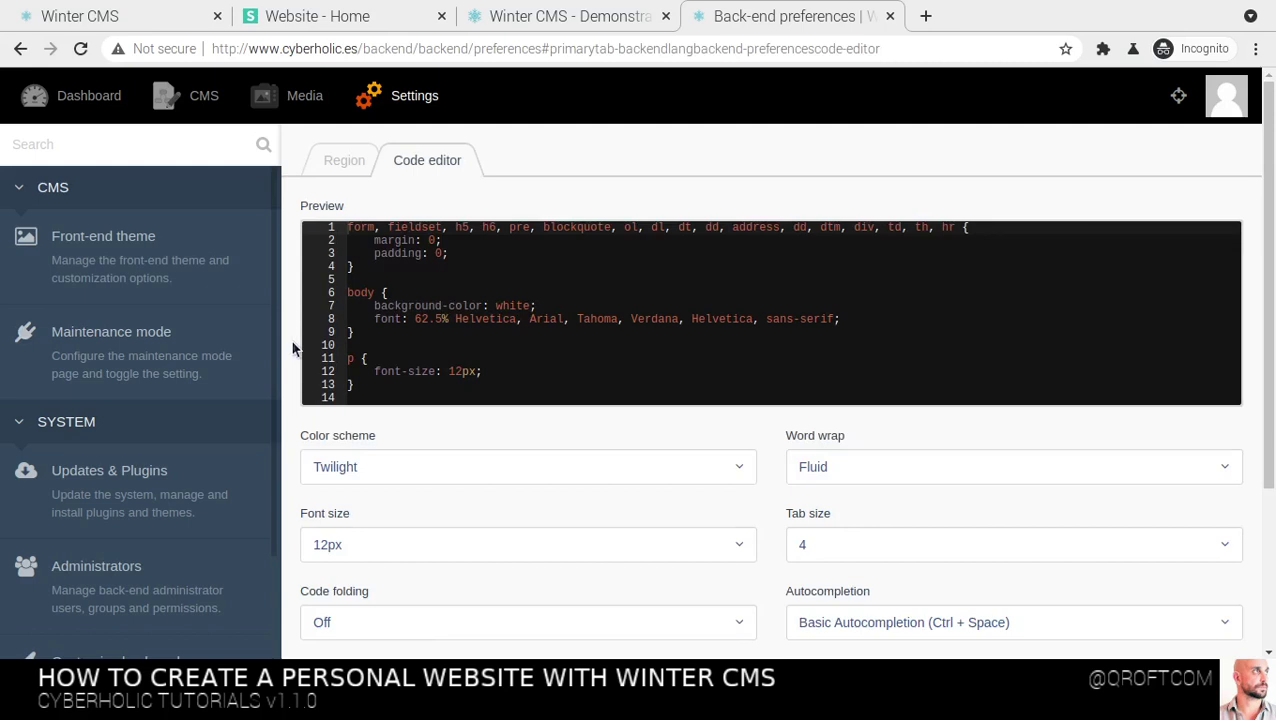
scroll(293, 347, "down", 2)
scroll(293, 347, "up", 1)
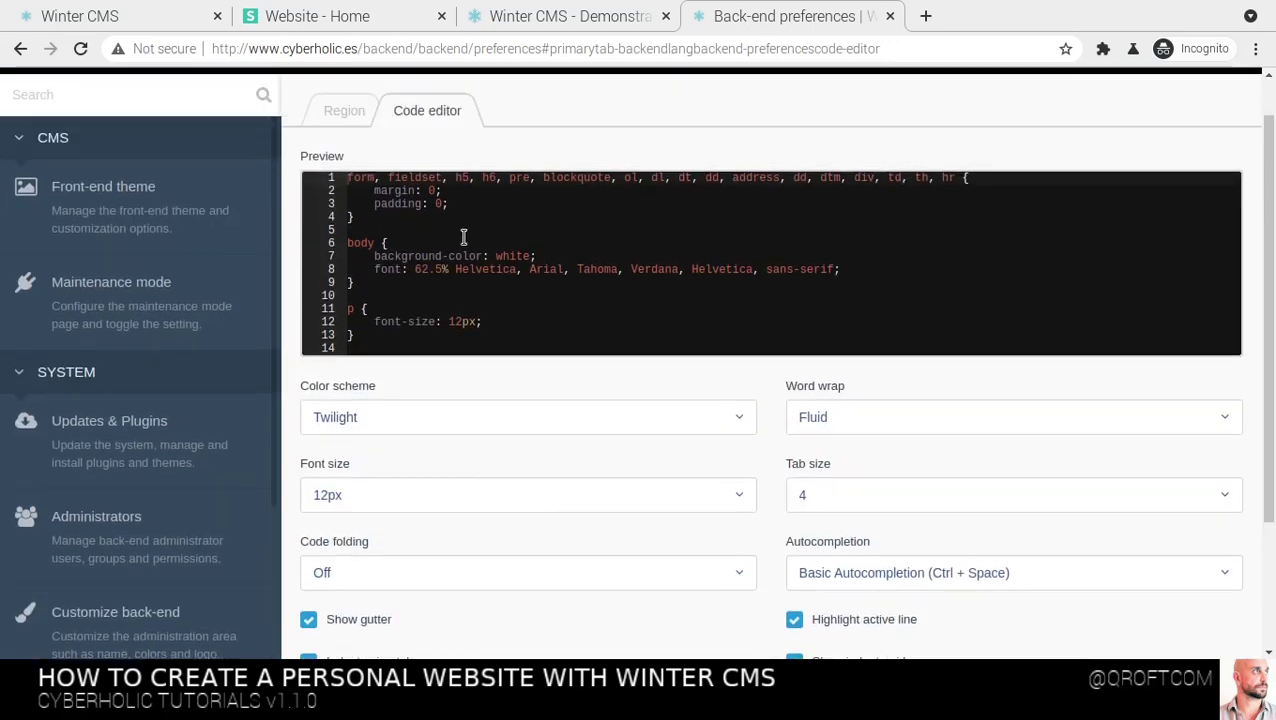
left_click(370, 420)
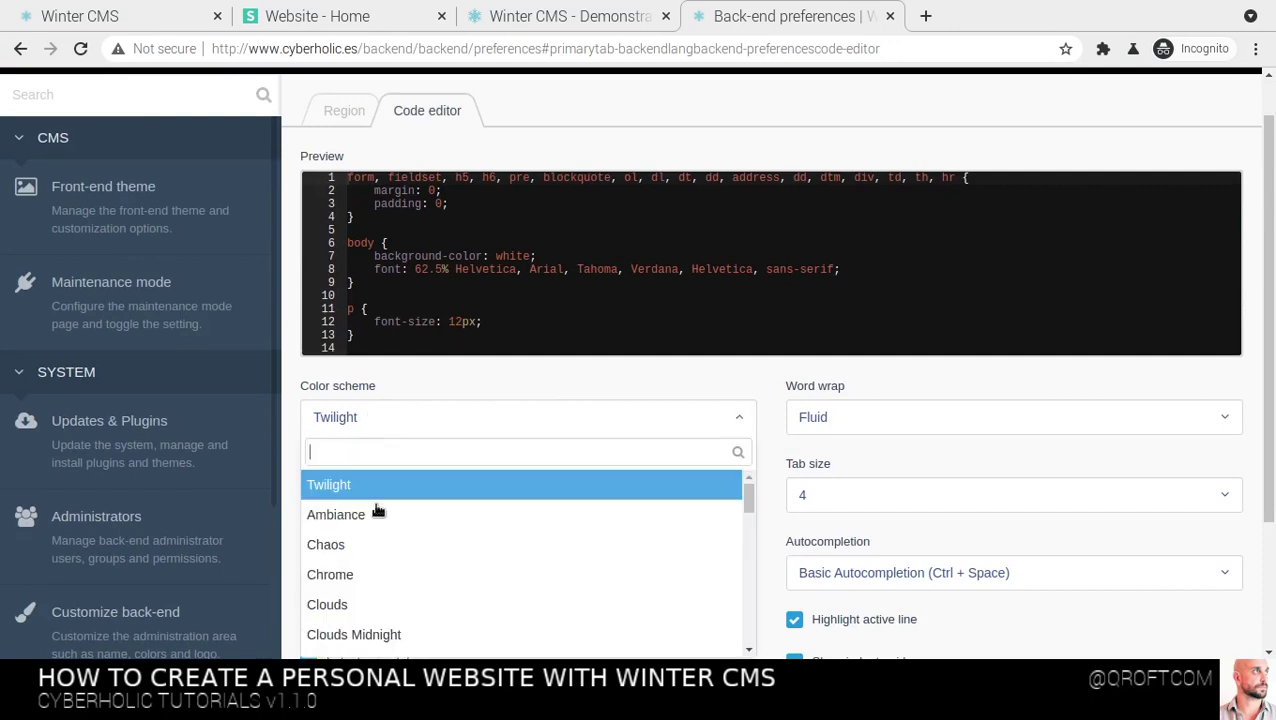
left_click(355, 537)
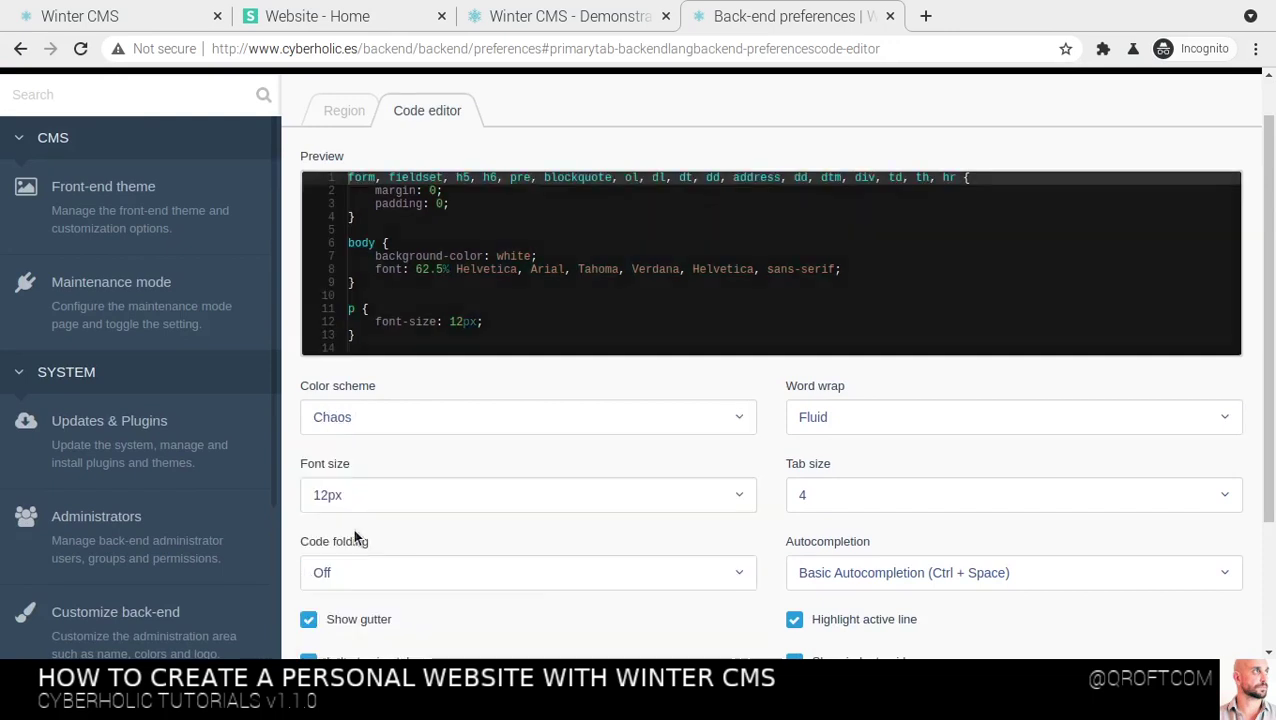
left_click(337, 426)
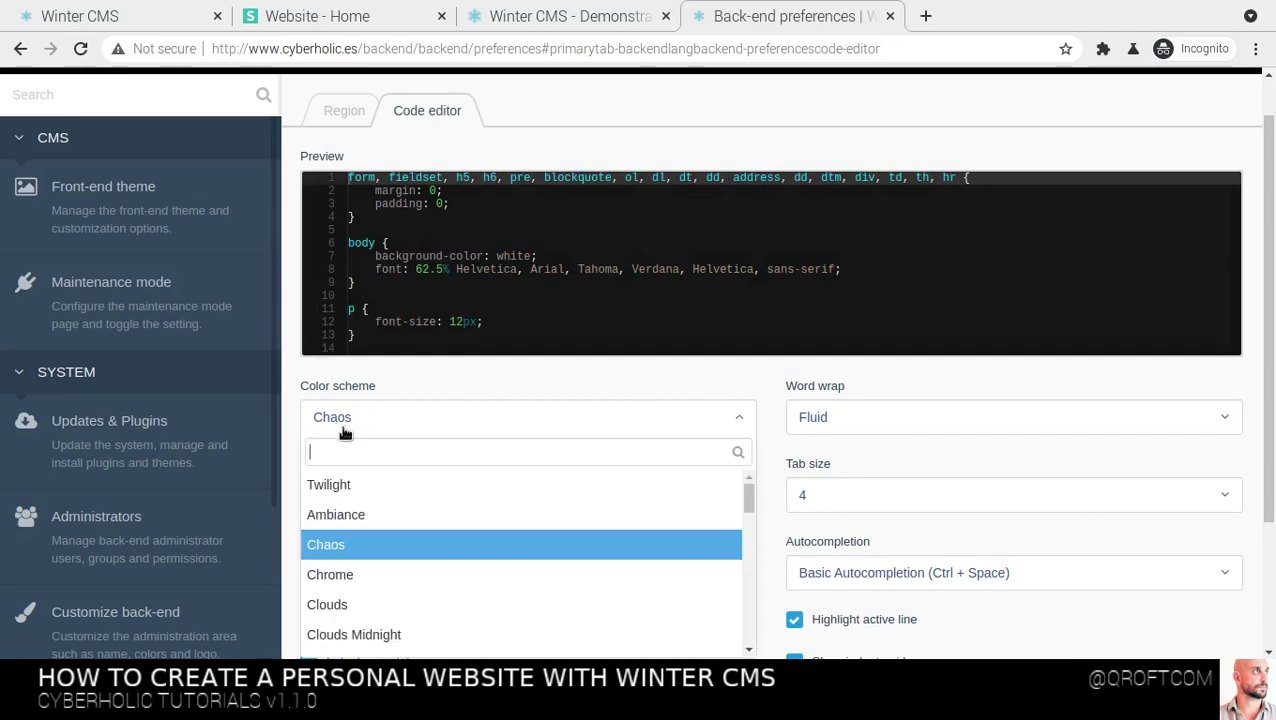
left_click(322, 476)
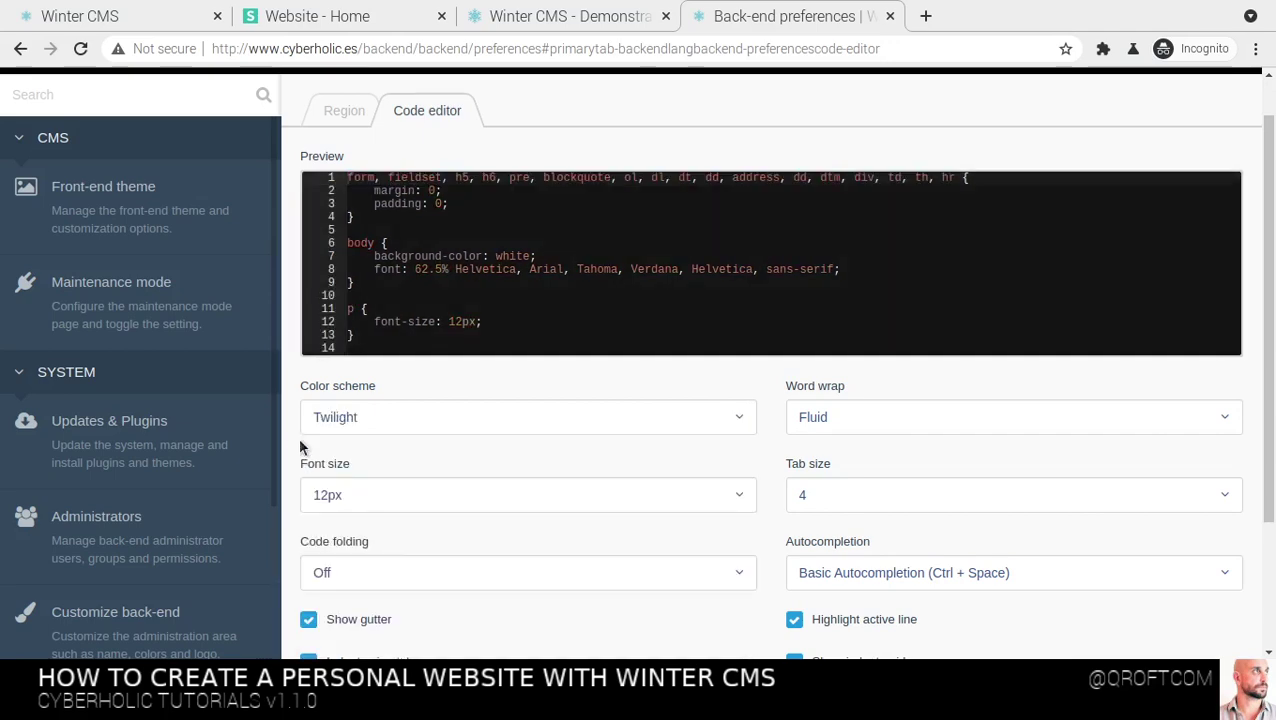
scroll(298, 447, "down", 2)
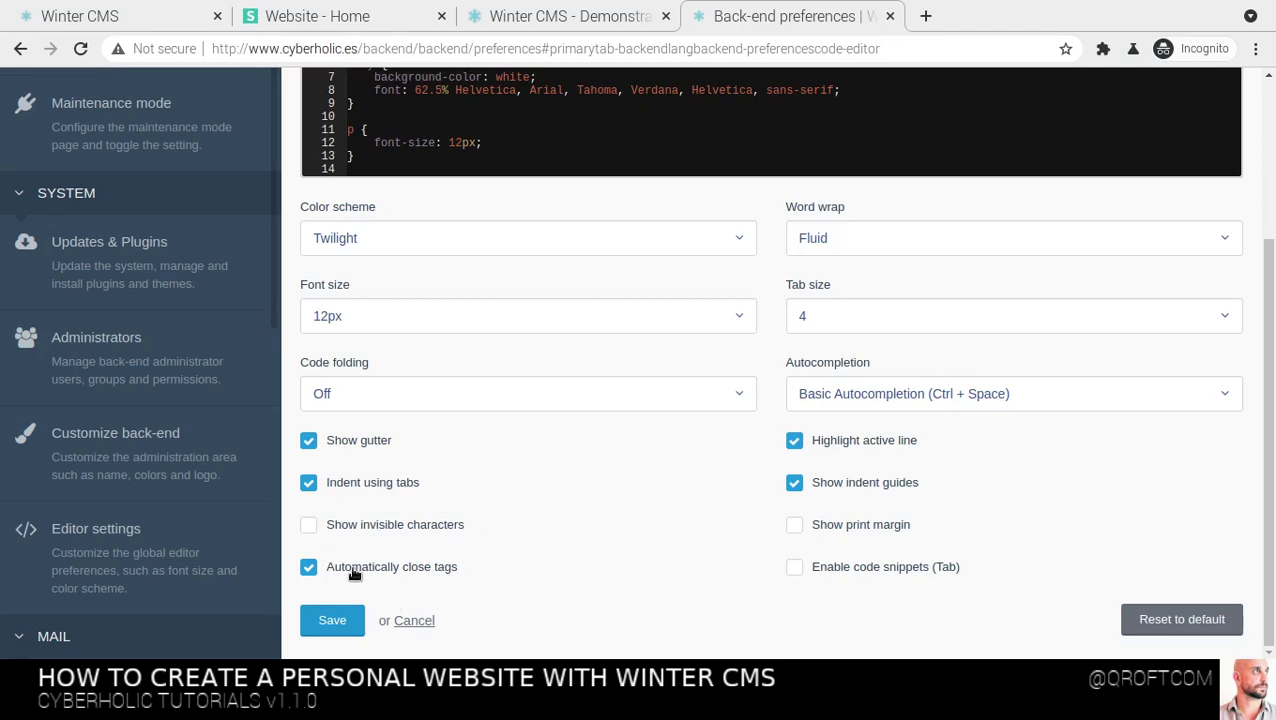
Keep word wrap at Fluid and save the code editor preferences
left_click(866, 243)
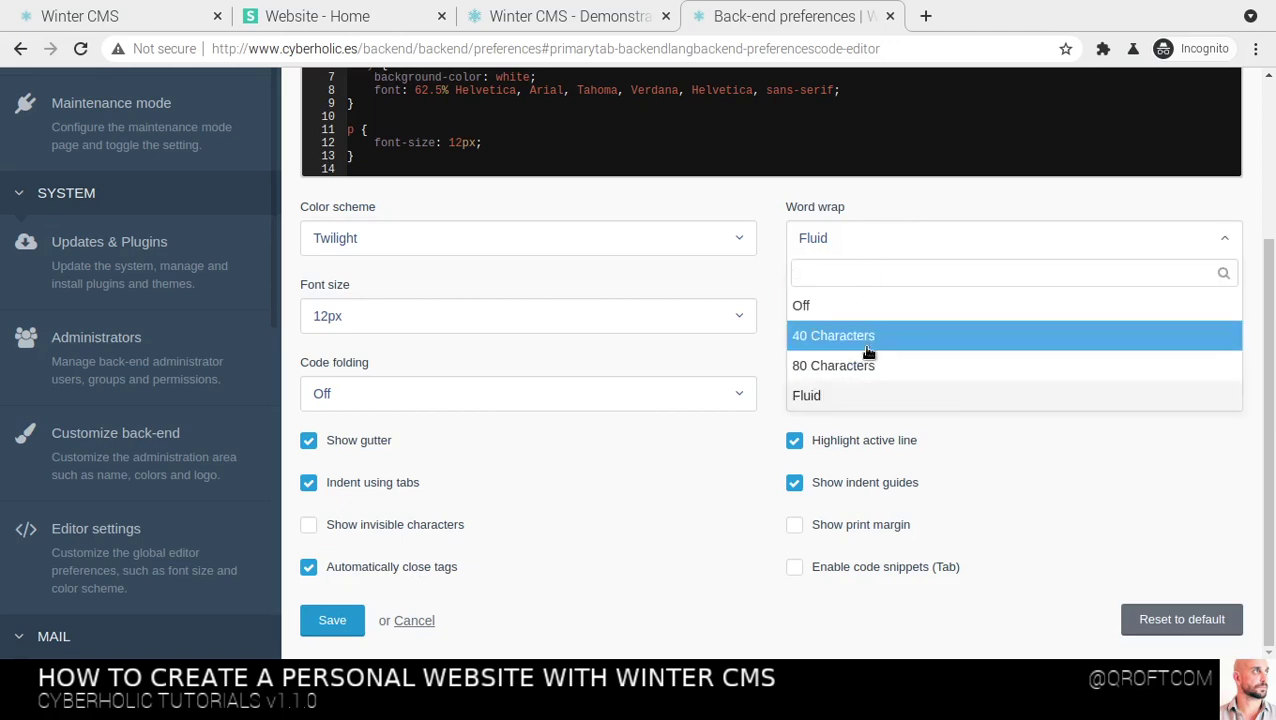
left_click(862, 397)
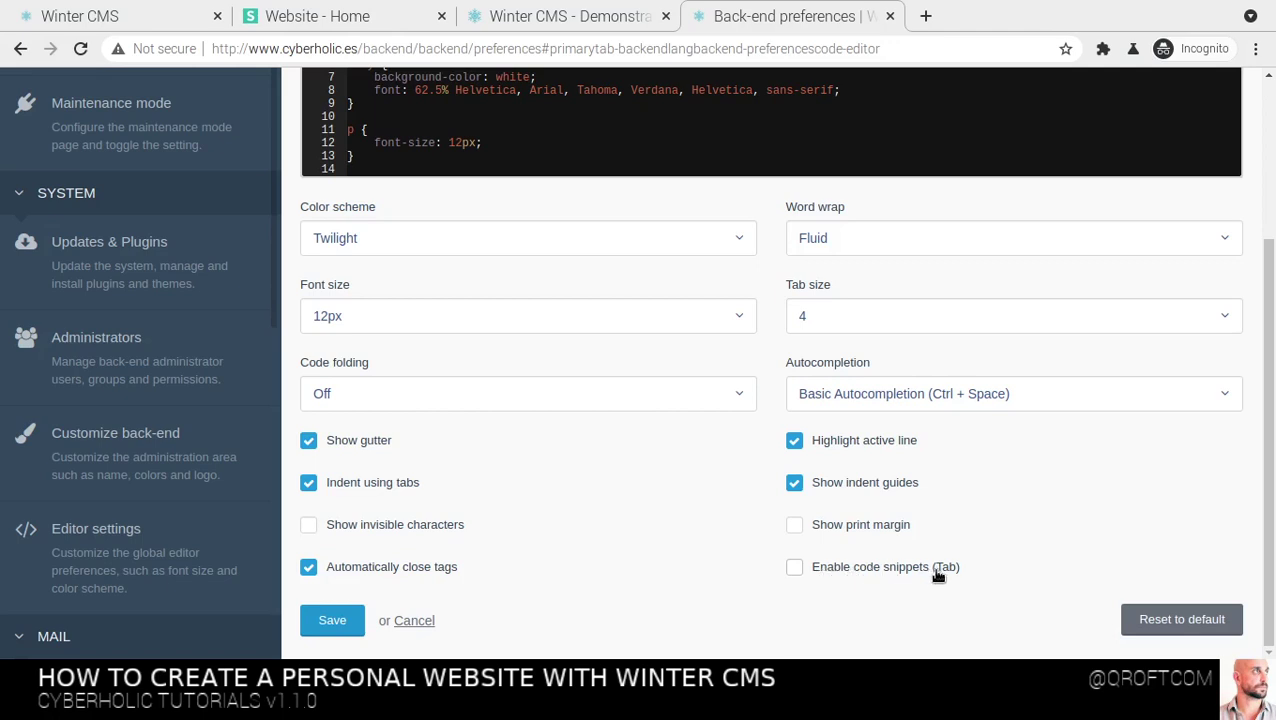
left_click(325, 622)
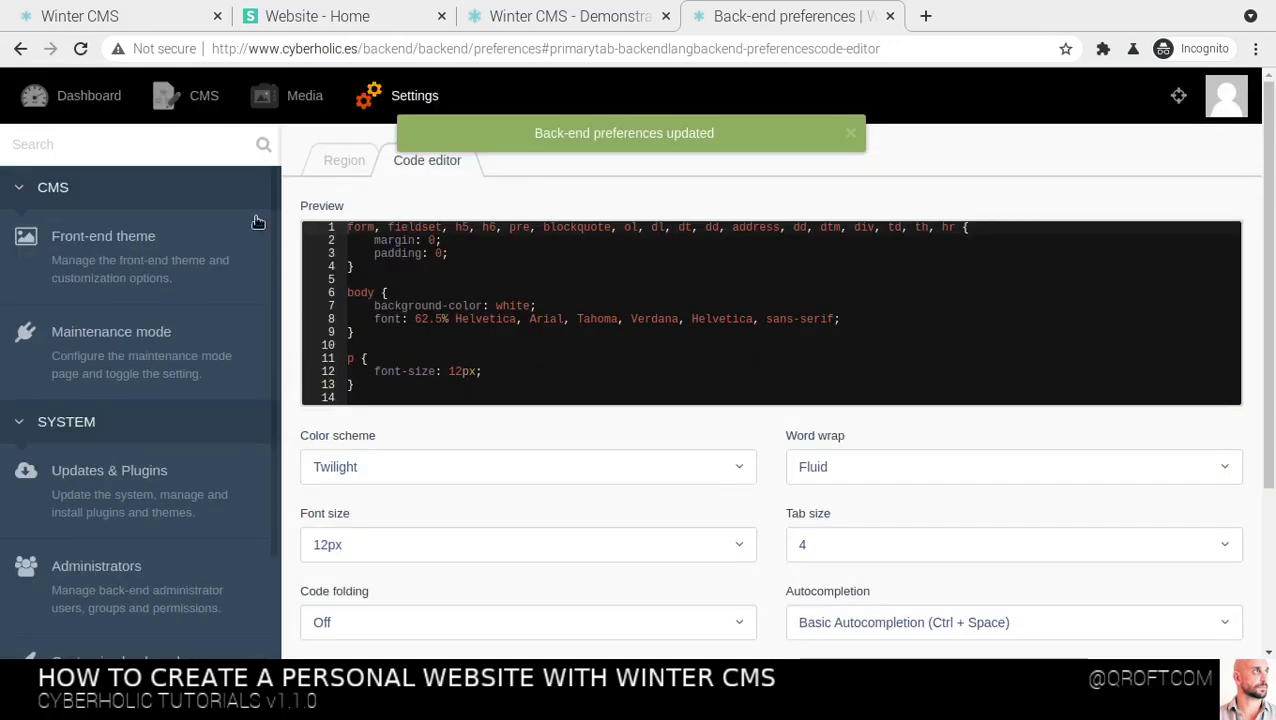
Open the Page not found (404) page in CMS Pages with its Markup editor expanded
left_click(201, 99)
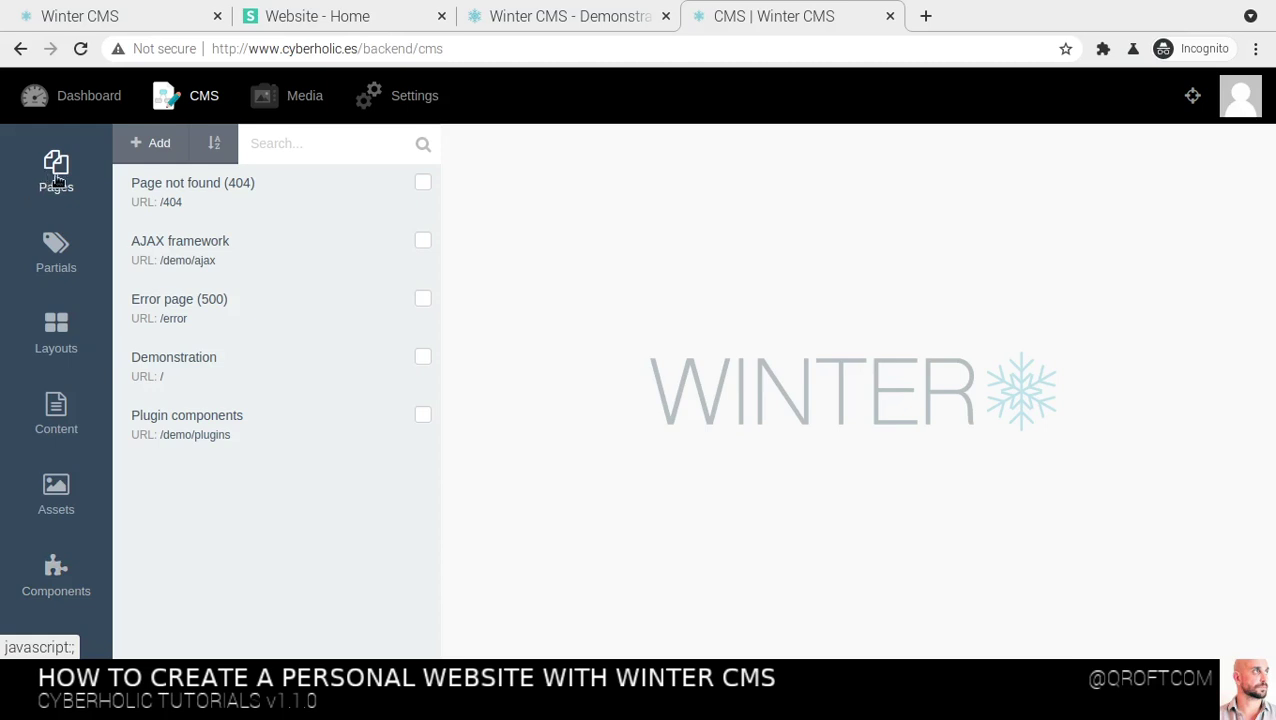
left_click(199, 194)
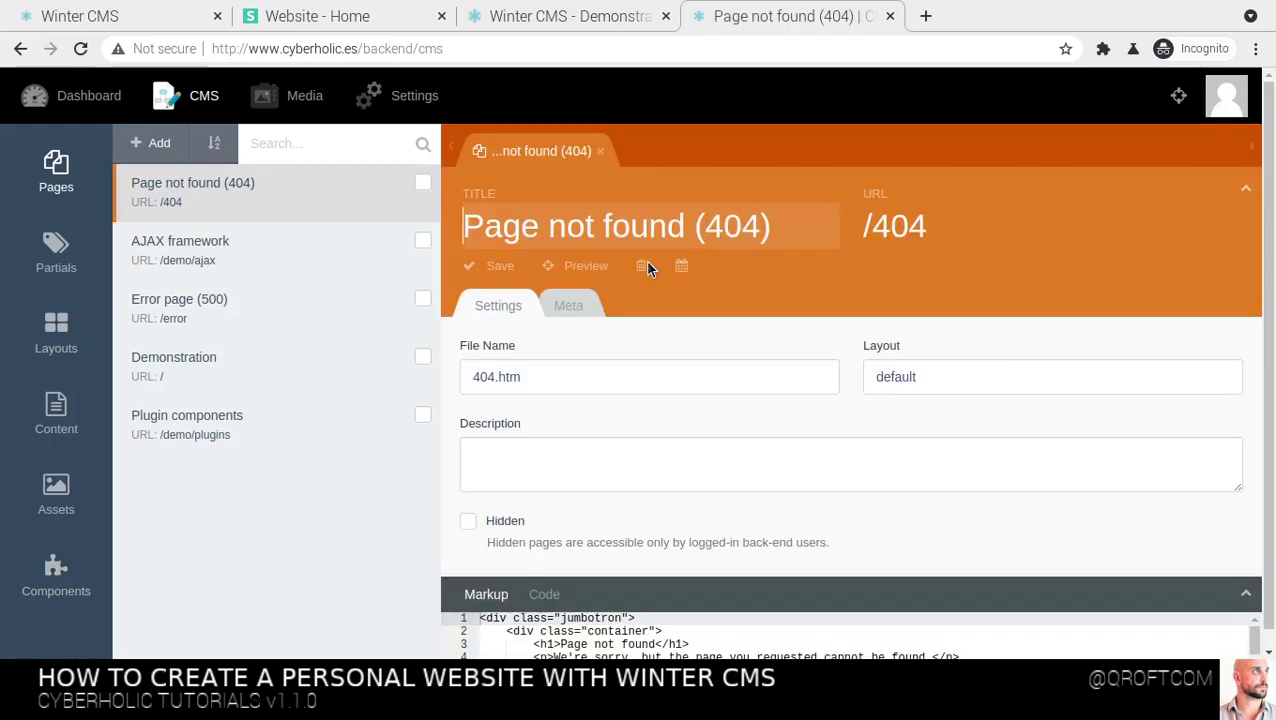
left_click(1246, 190)
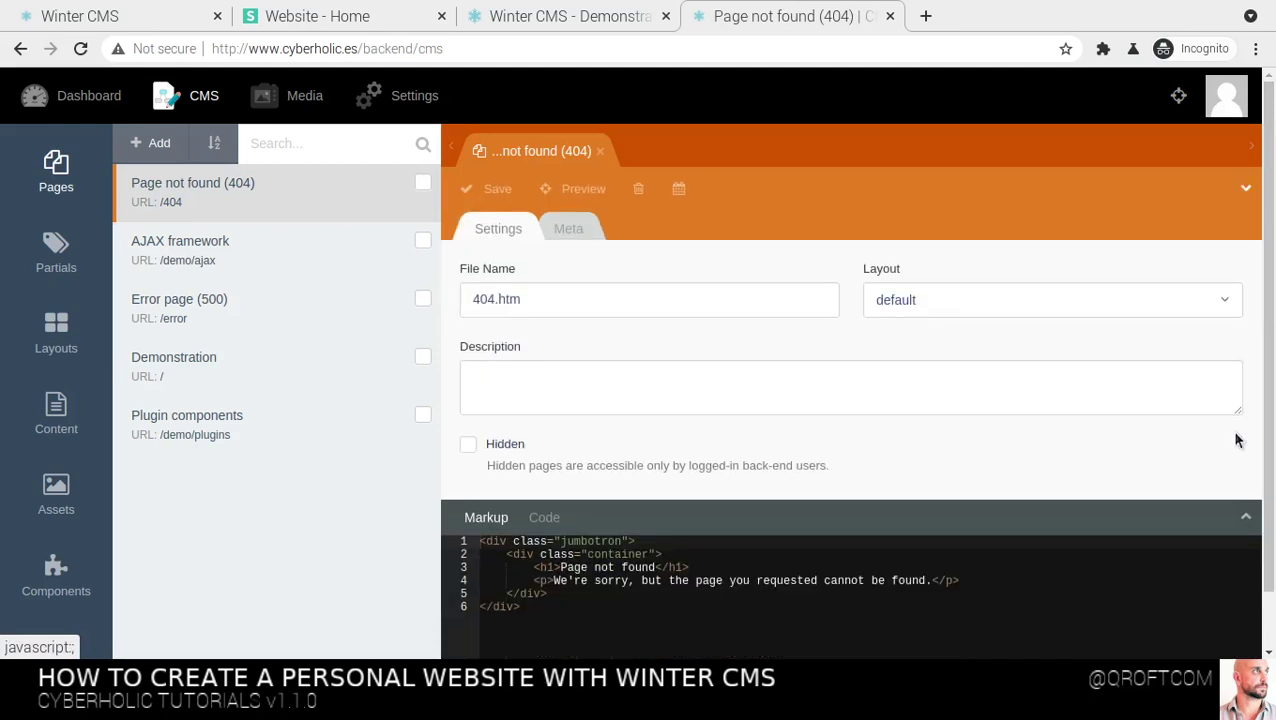
left_click(1250, 519)
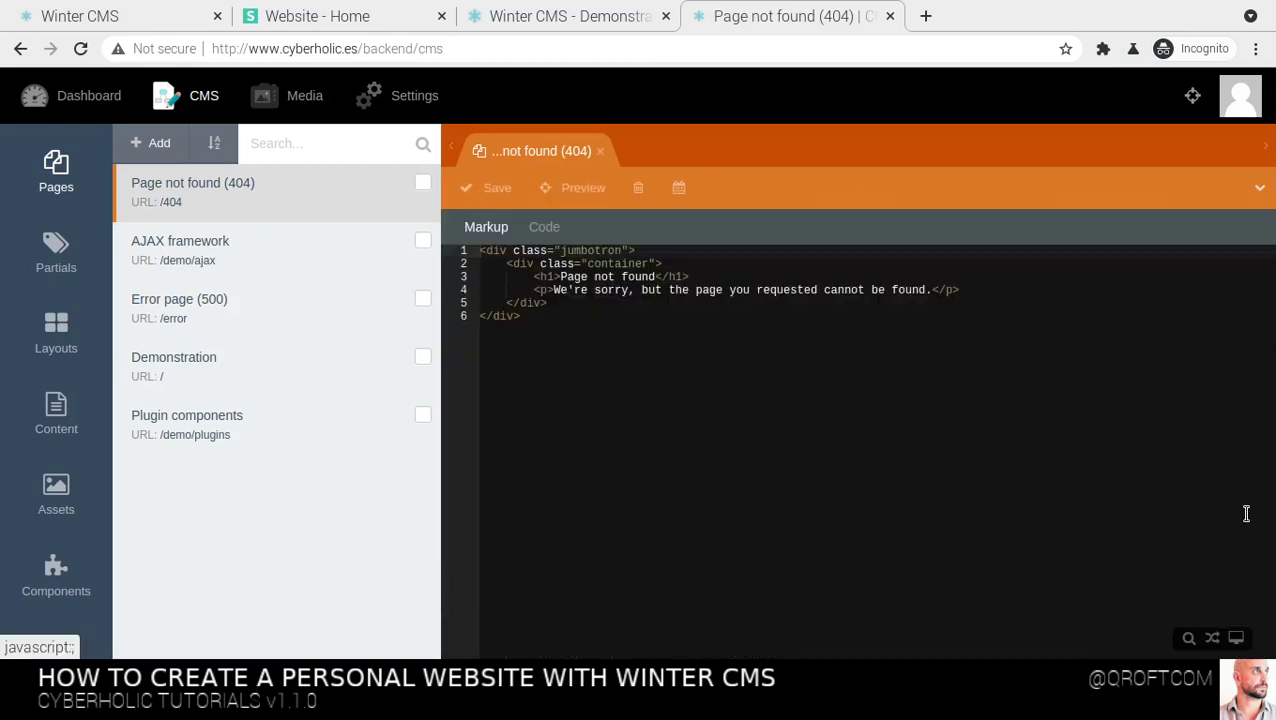
Begin a function onStart(){ block in the 404 page's PHP Code section
left_click(910, 334)
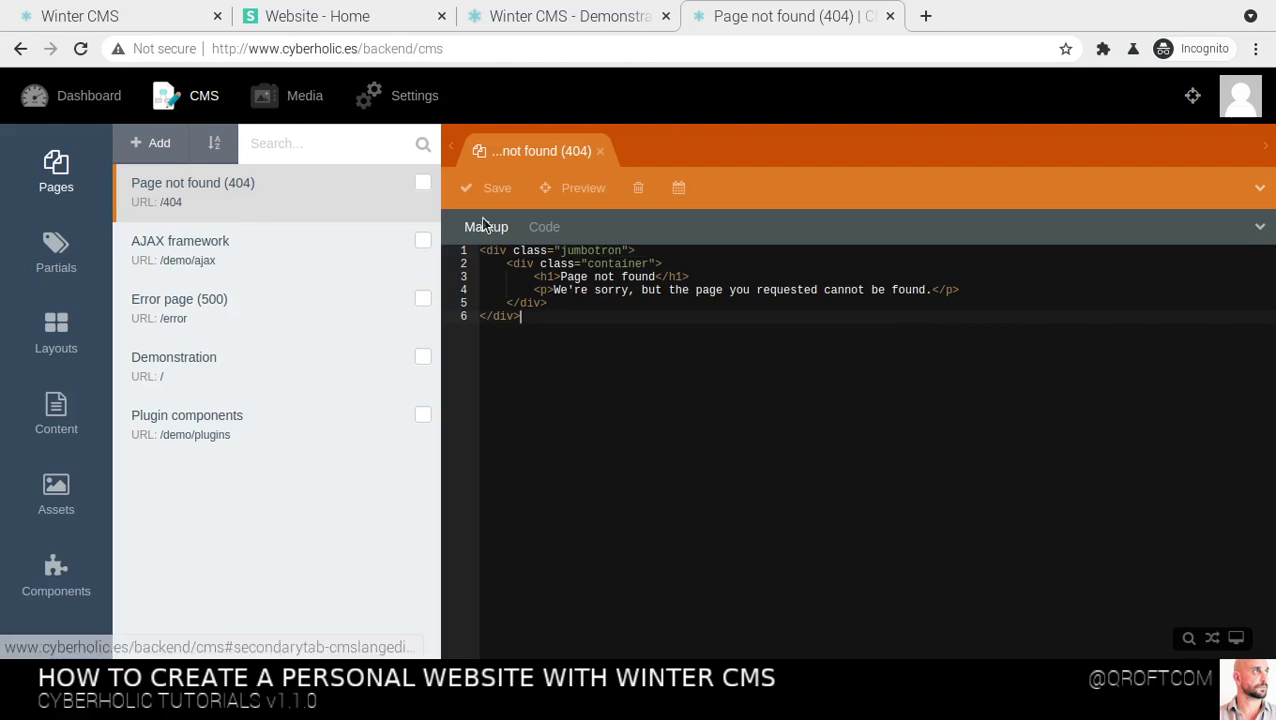
left_click(545, 229)
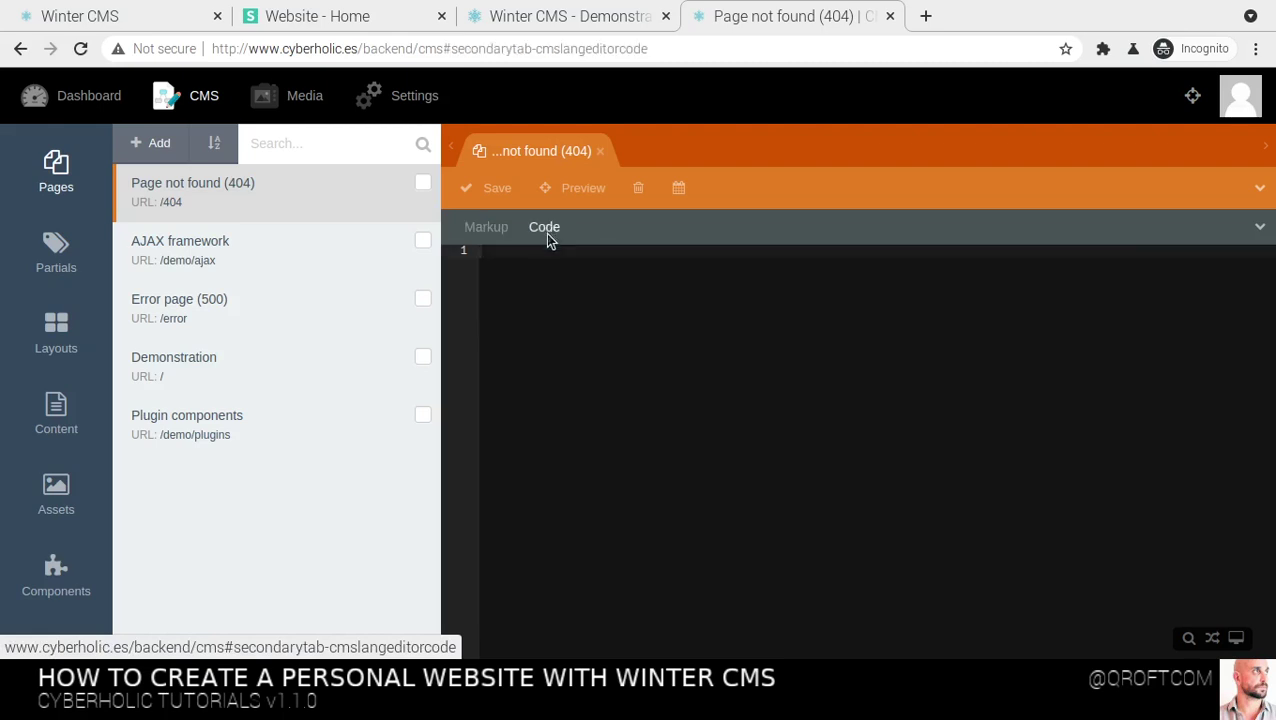
type("function onStart()")
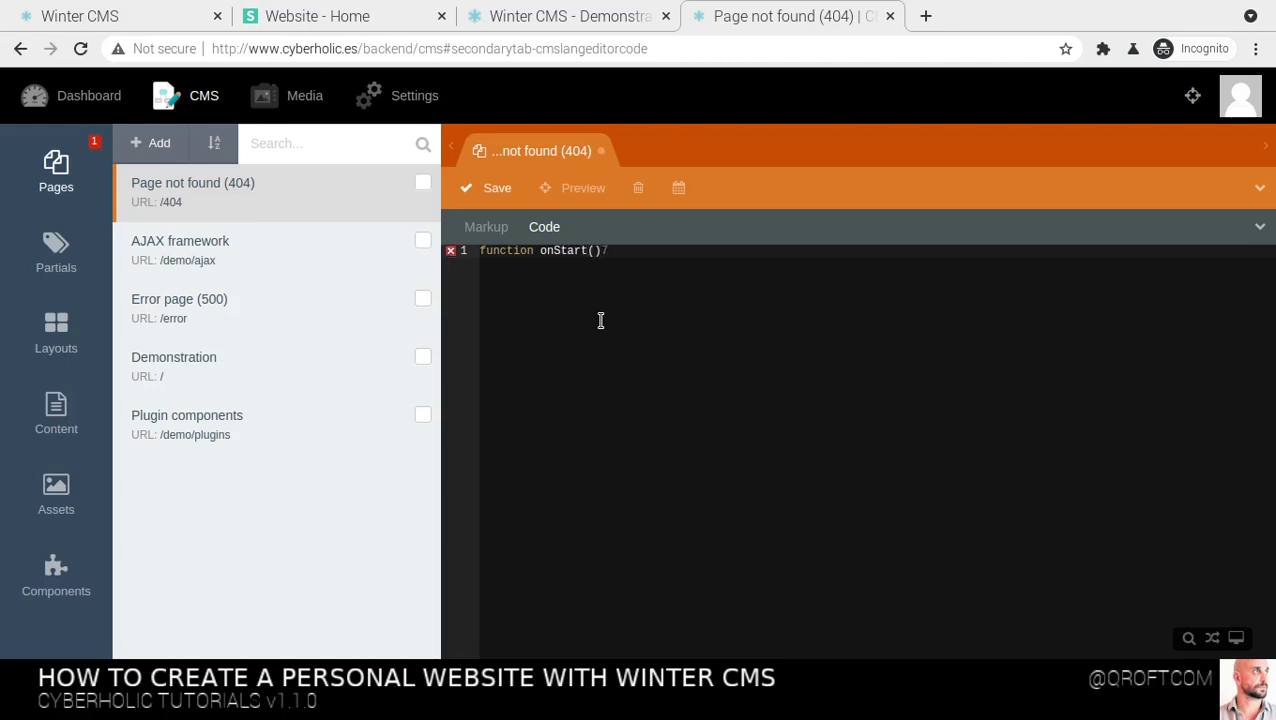
type("{")
key("Return")
key("Up")
key("Right")
key("Right")
key("Right")
key("Right")
key("Right")
key("Right")
Make onStart() echo "hello", fix the typo, and compare the Markup and Code views
type("echo \"\";")
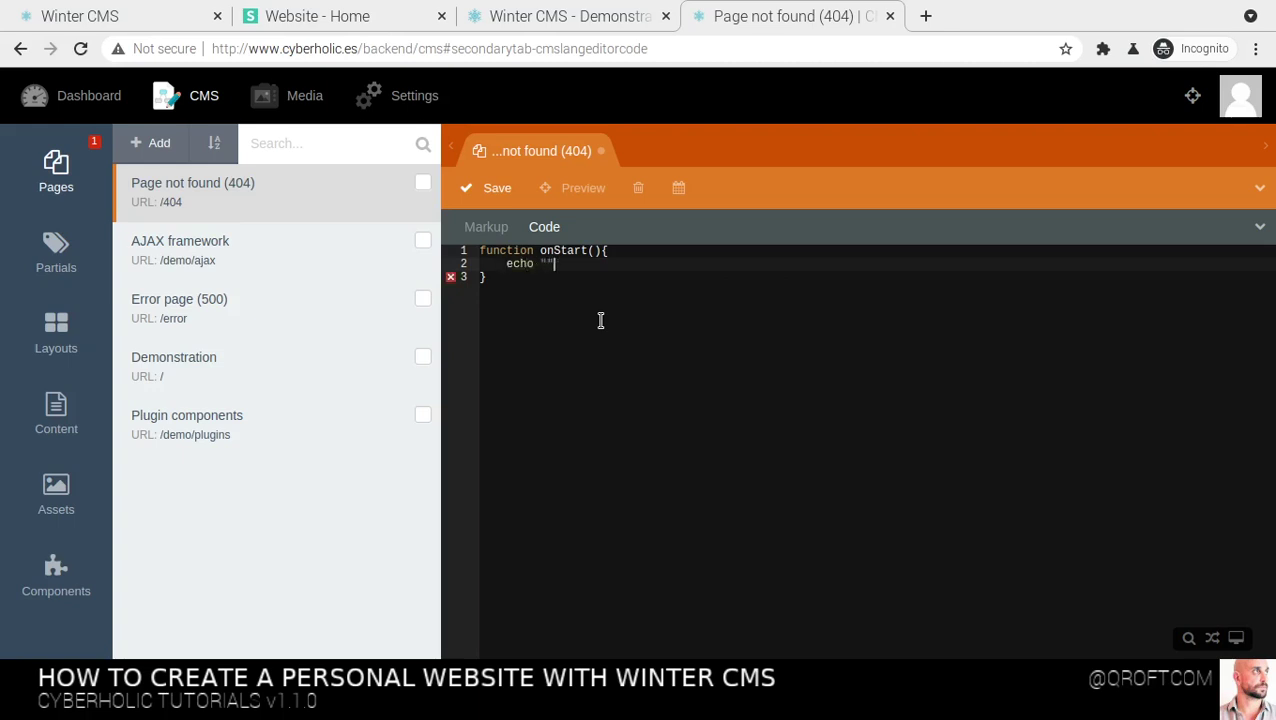
key("Left")
key("Left")
type("hello")
key("Left")
key("BackSpace")
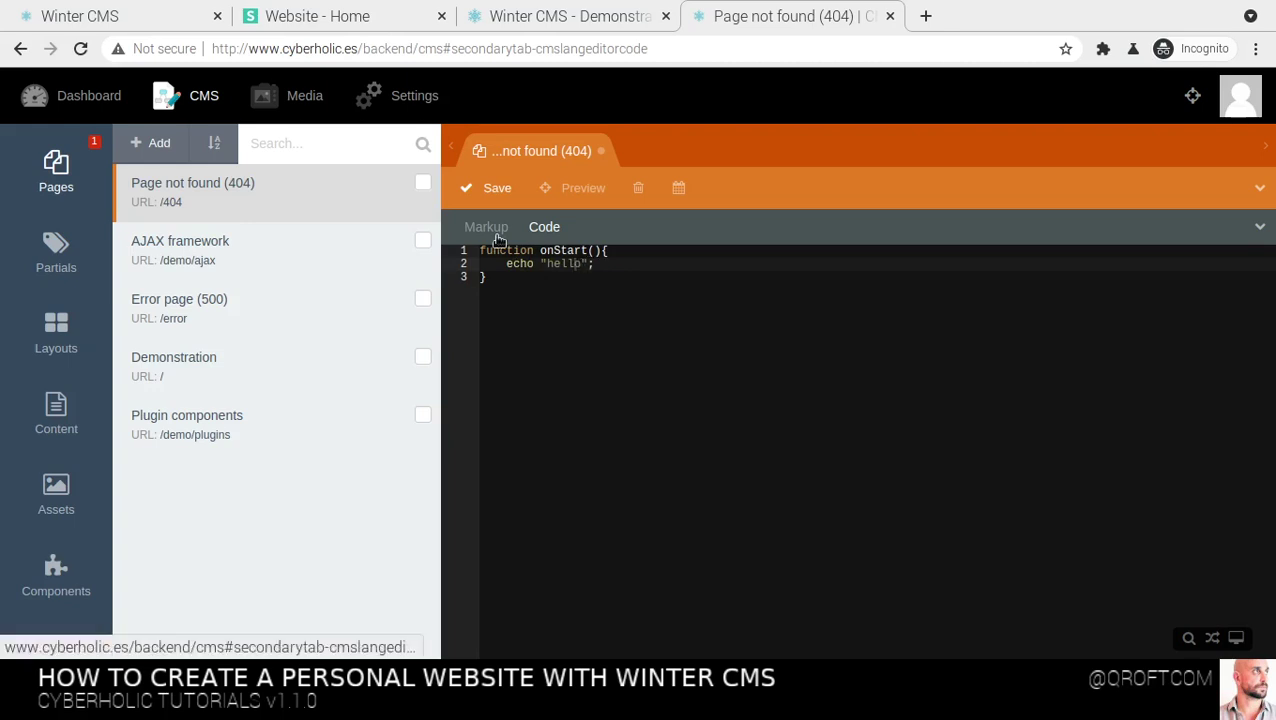
left_click(486, 227)
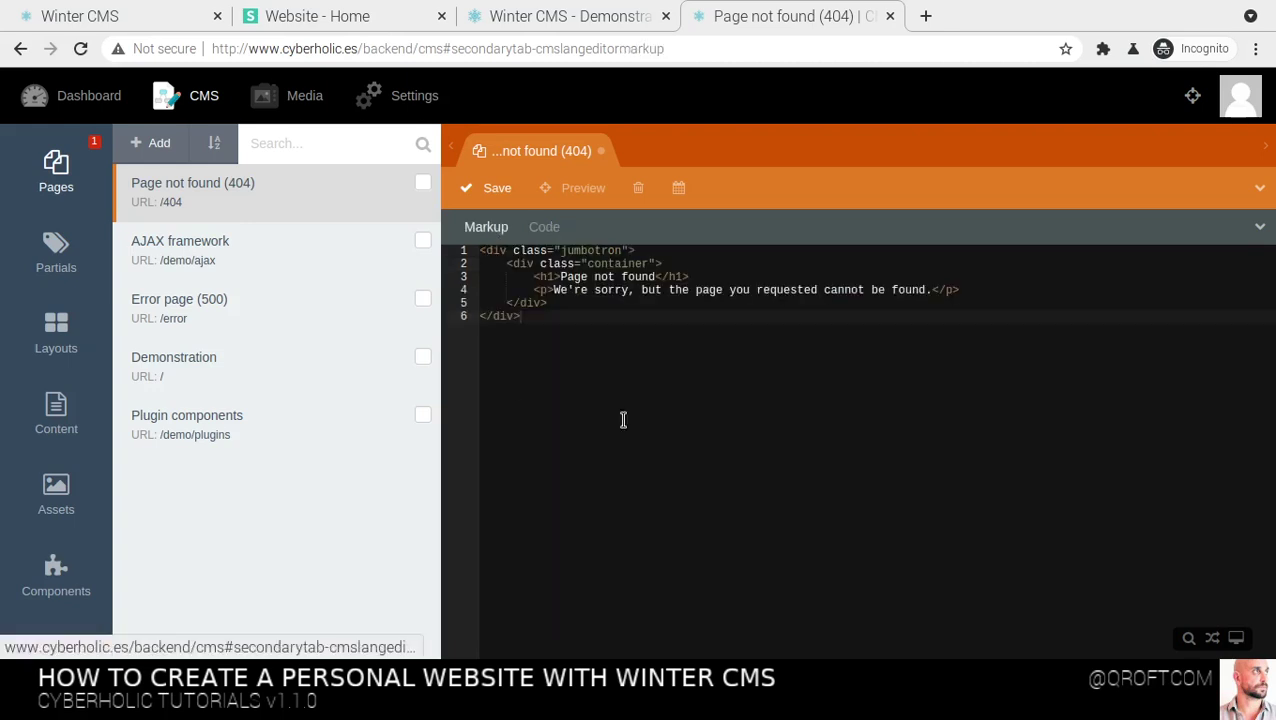
left_click(541, 228)
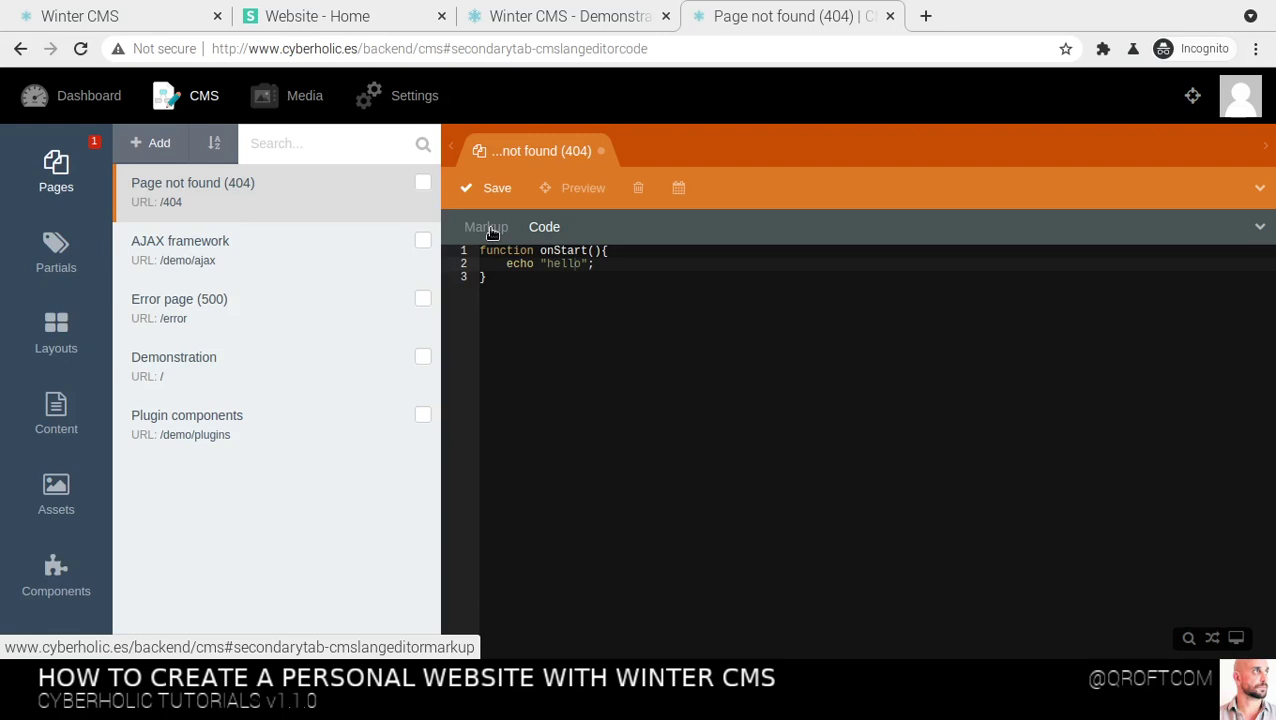
left_click(489, 227)
left_click(531, 230)
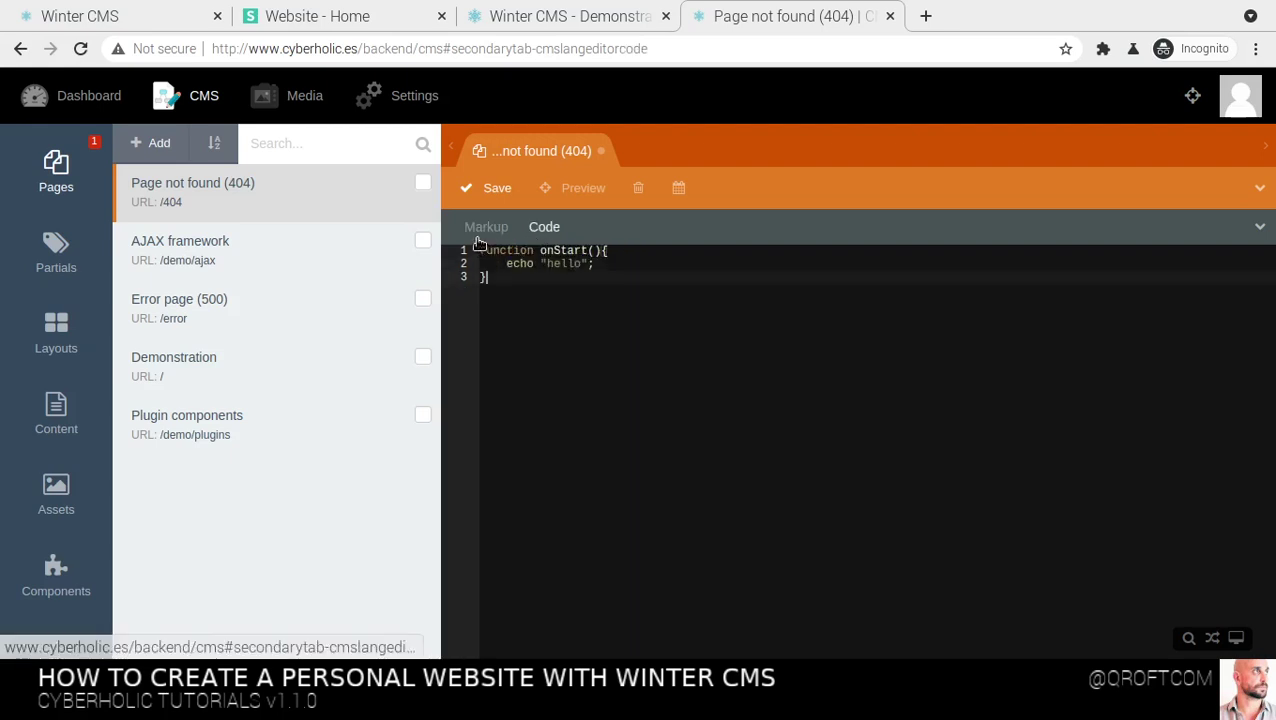
Add an <h1>Hello header</h1> heading after the 404 page's existing markup
left_click(478, 232)
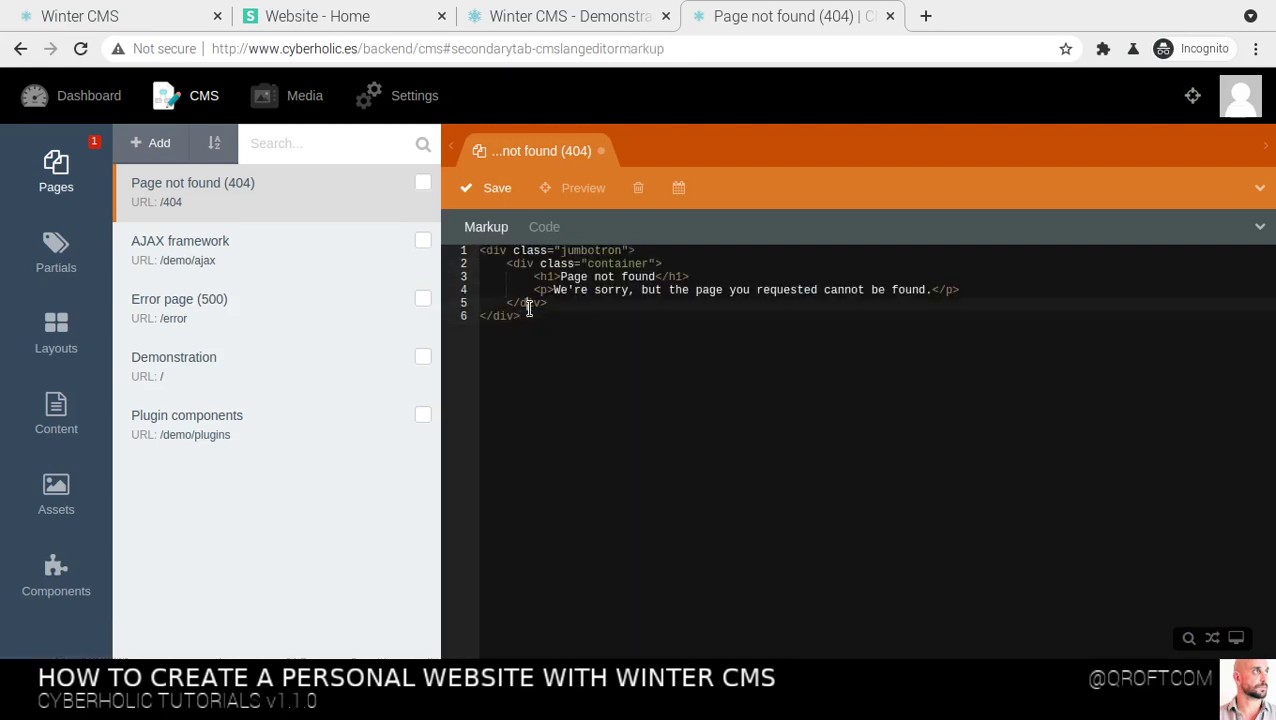
left_click(736, 340)
key("Return")
key("Return")
type("<h1>Hello header")
key("Home")
key("Right")
key("Right")
key("Right")
key("Right")
key("End")
Add an empty <a href=""></a> link on a new line below the heading
key("Return")
type("< header")
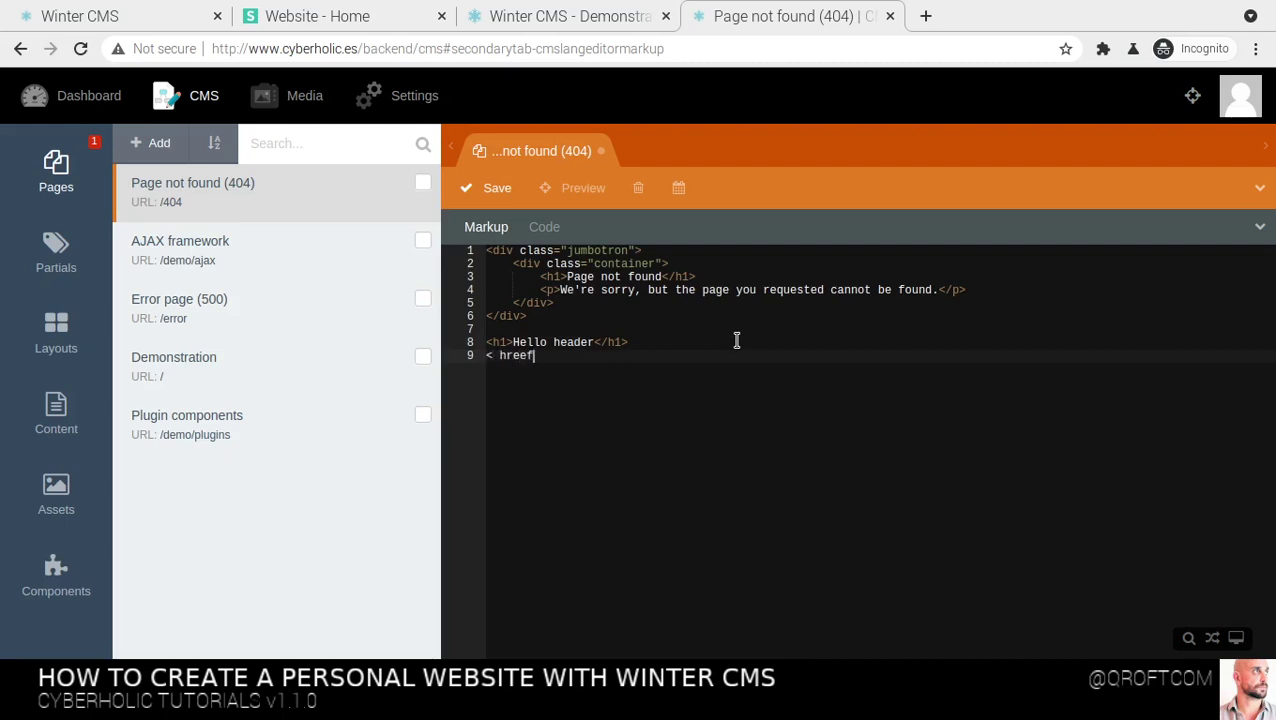
key("BackSpace")
key("BackSpace")
key("BackSpace")
key("BackSpace")
key("BackSpace")
key("BackSpace")
key("BackSpace")
type("a href=\"\"></a>")
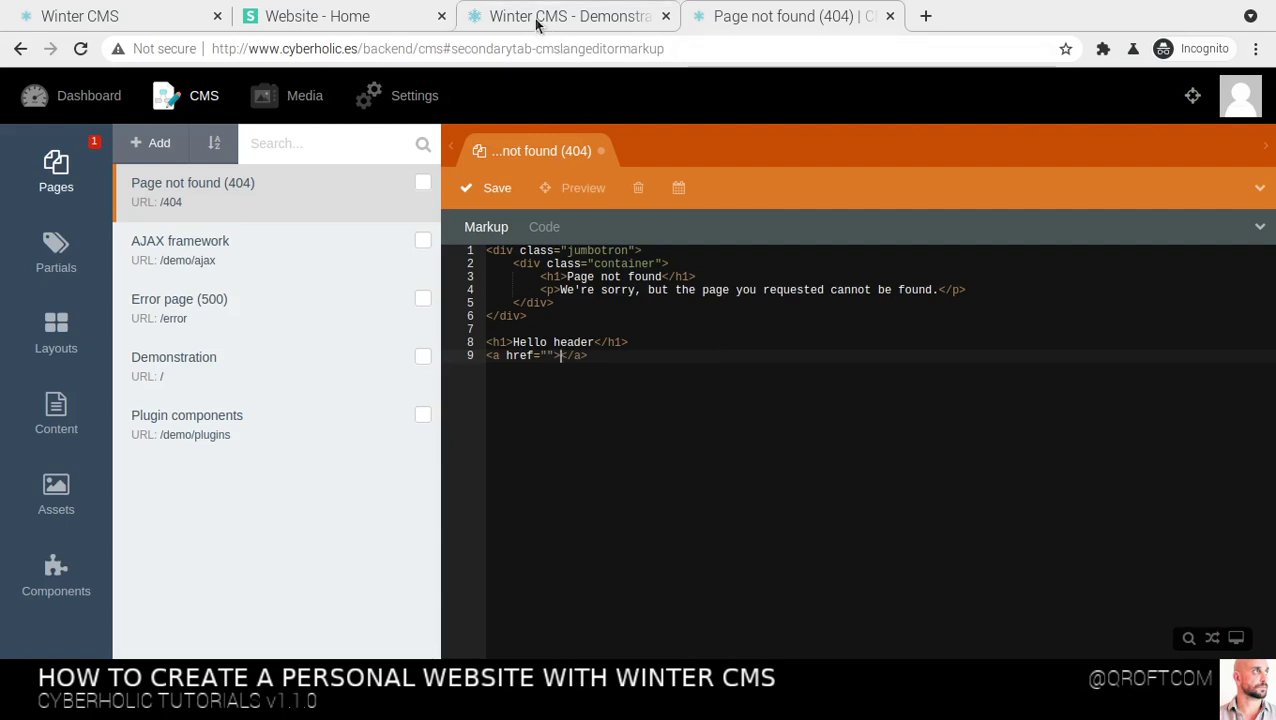
left_click(266, 17)
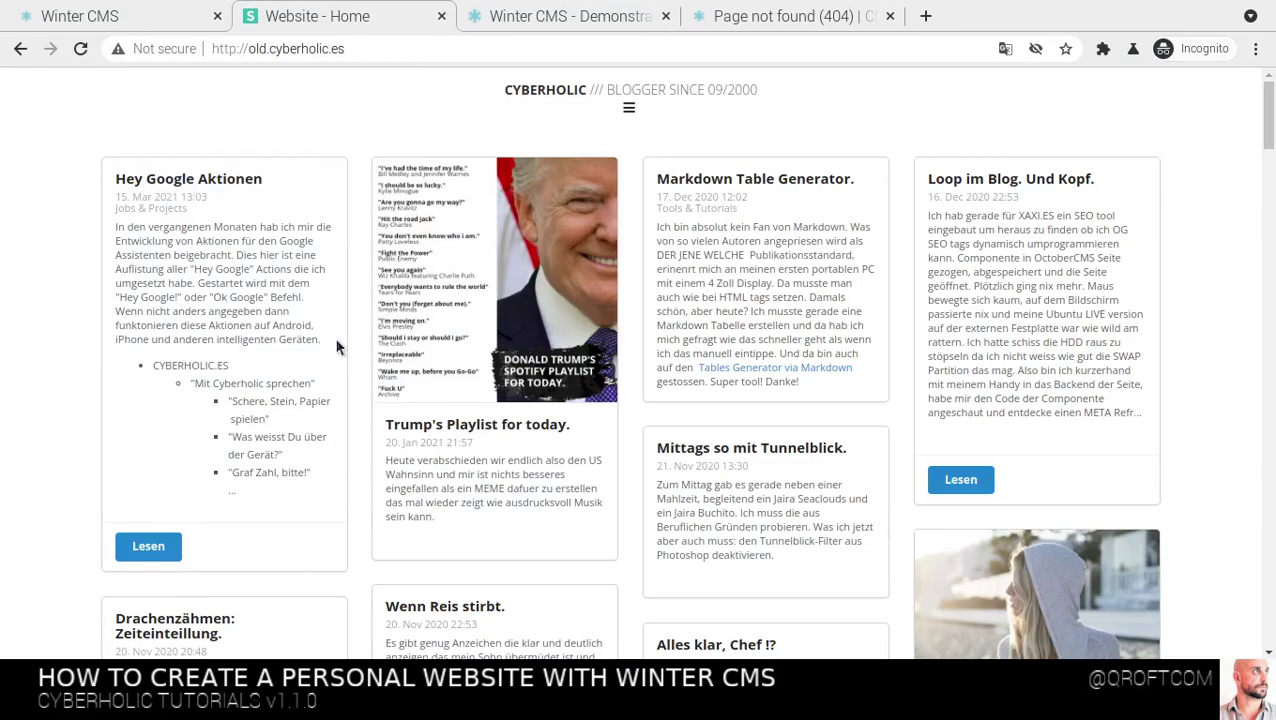
scroll(337, 347, "down", 15)
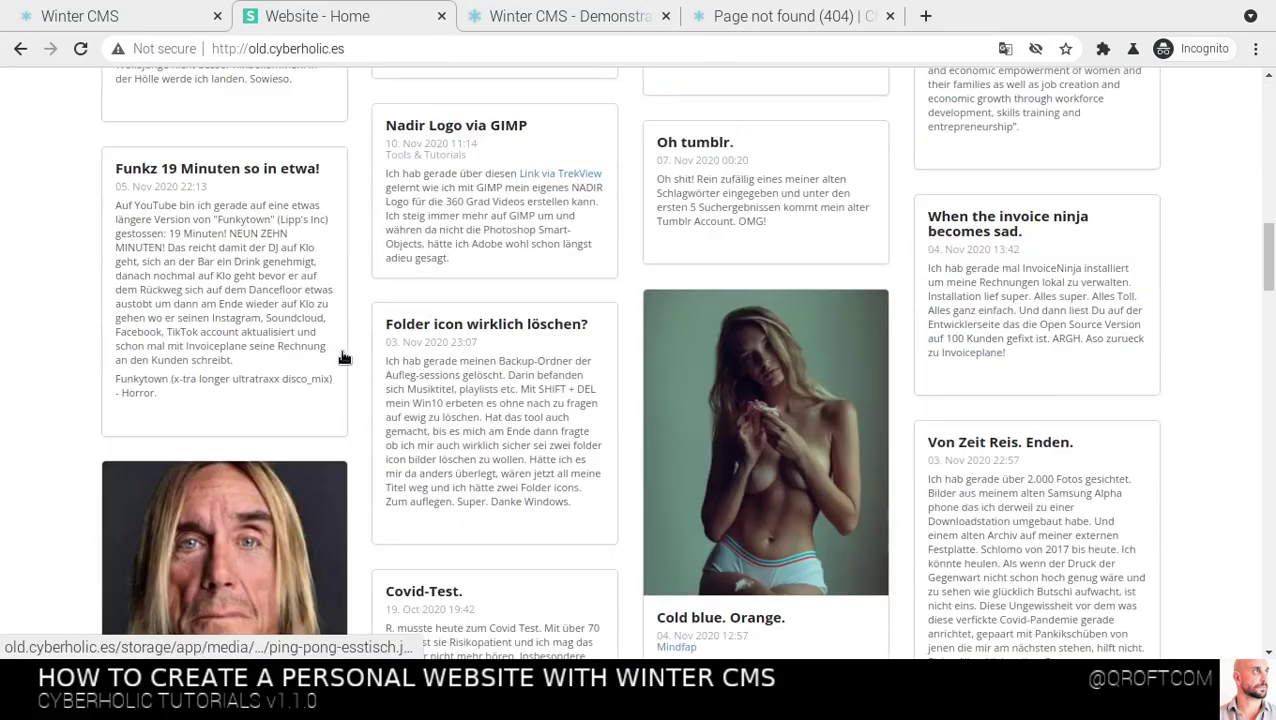
scroll(342, 358, "up", 20)
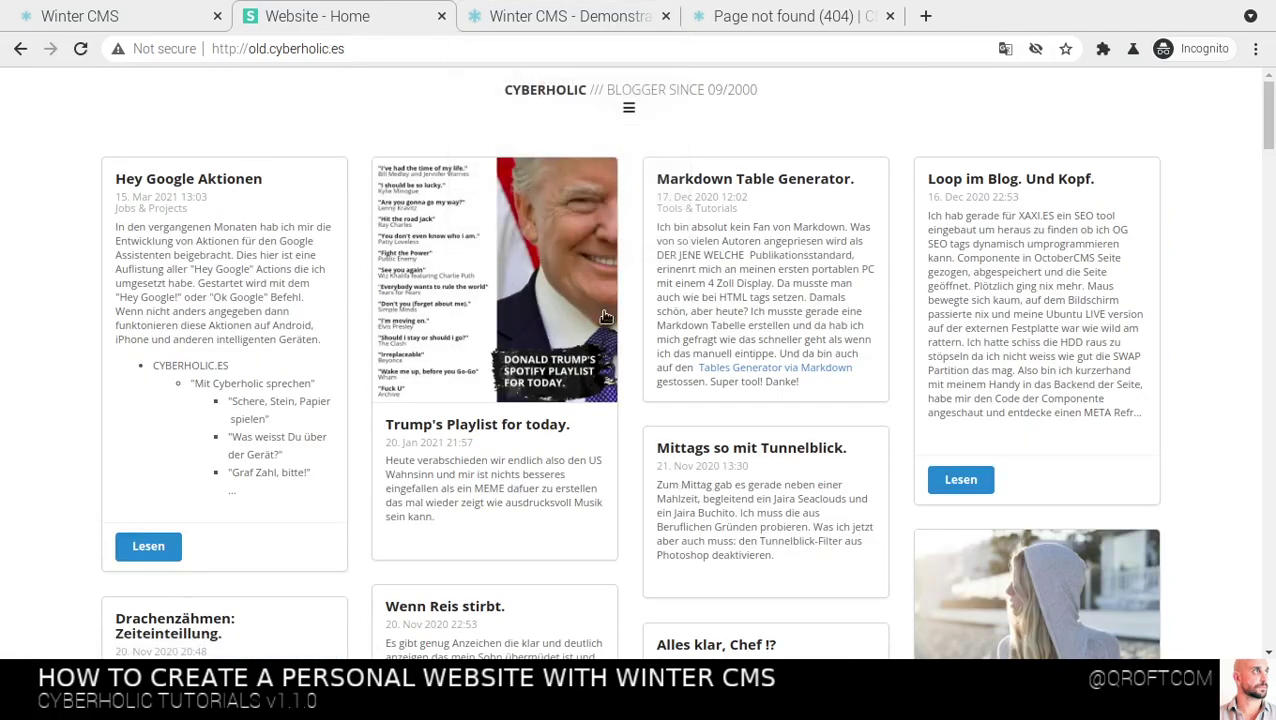
left_click(561, 14)
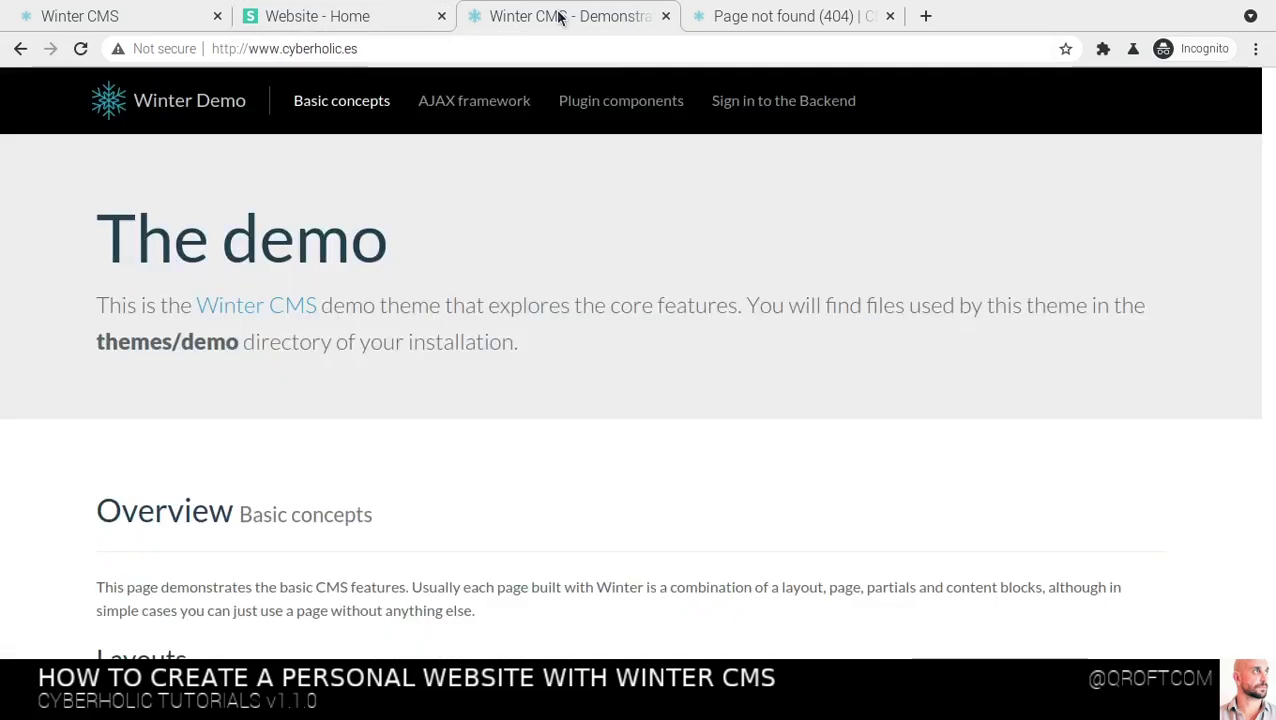
left_click(755, 26)
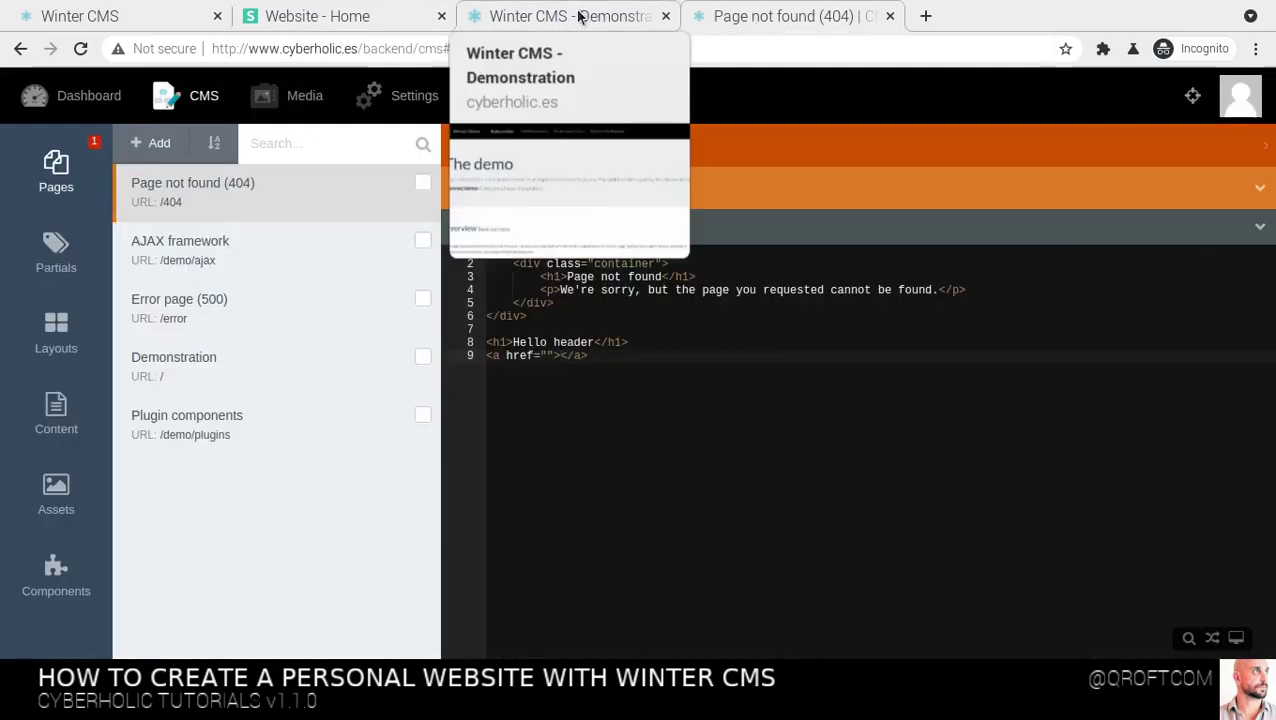
Delete the added Hello header heading and empty link from lines 8–9 of the 404 markup
left_click(600, 350)
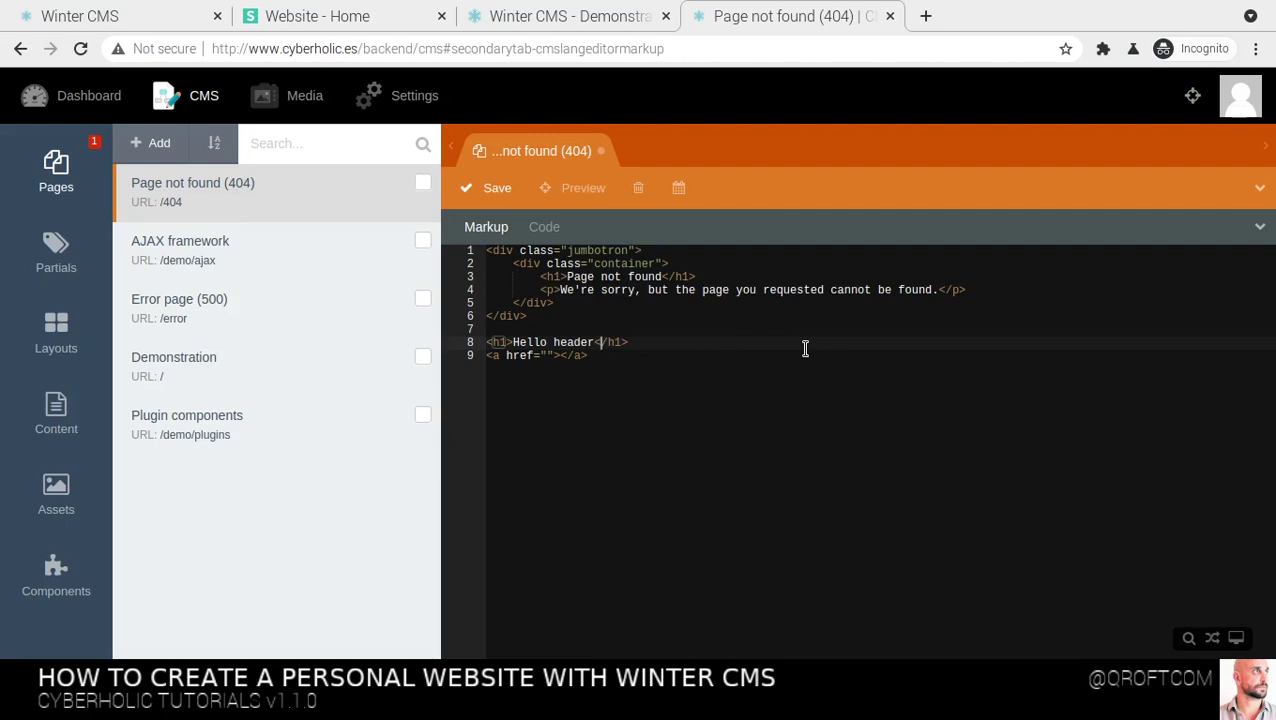
key("Home")
key("shift+Down")
key("shift+End")
key("BackSpace")
key("BackSpace")
key("BackSpace")
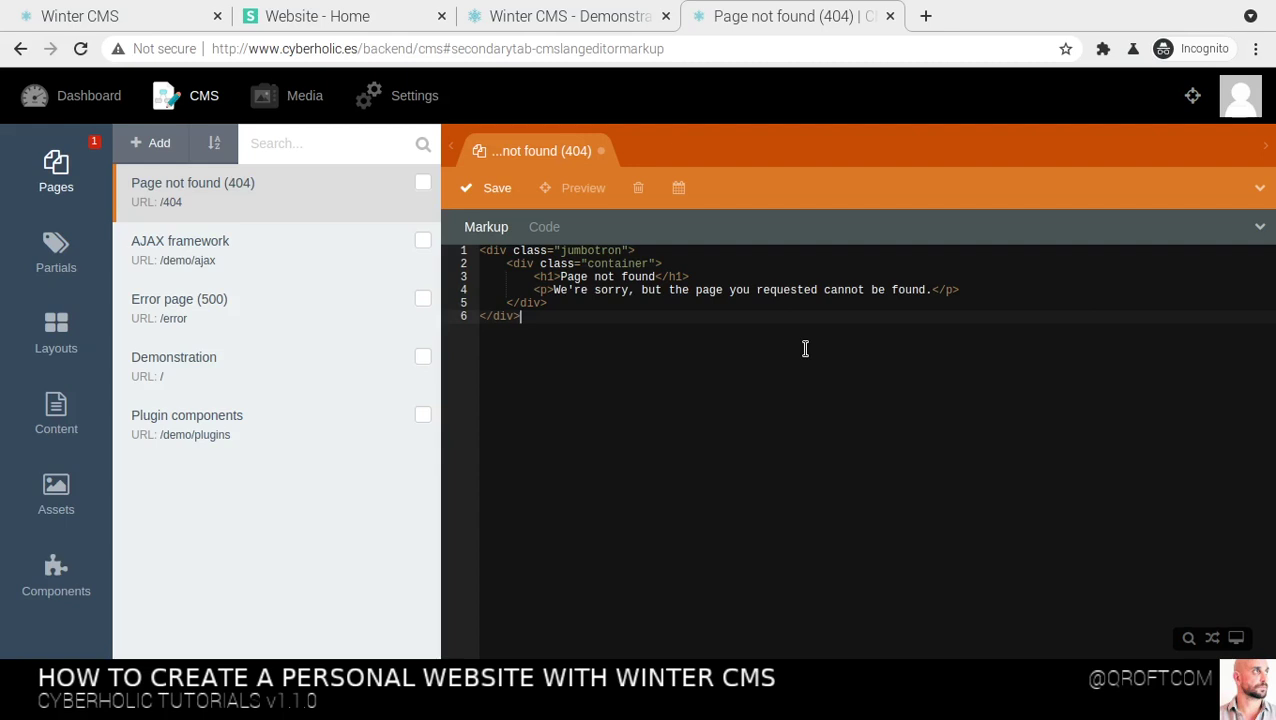
Remove the stray 'f' after </div> and leave a blank line after the jumbotron block
type("f")
key("BackSpace")
key("Return")
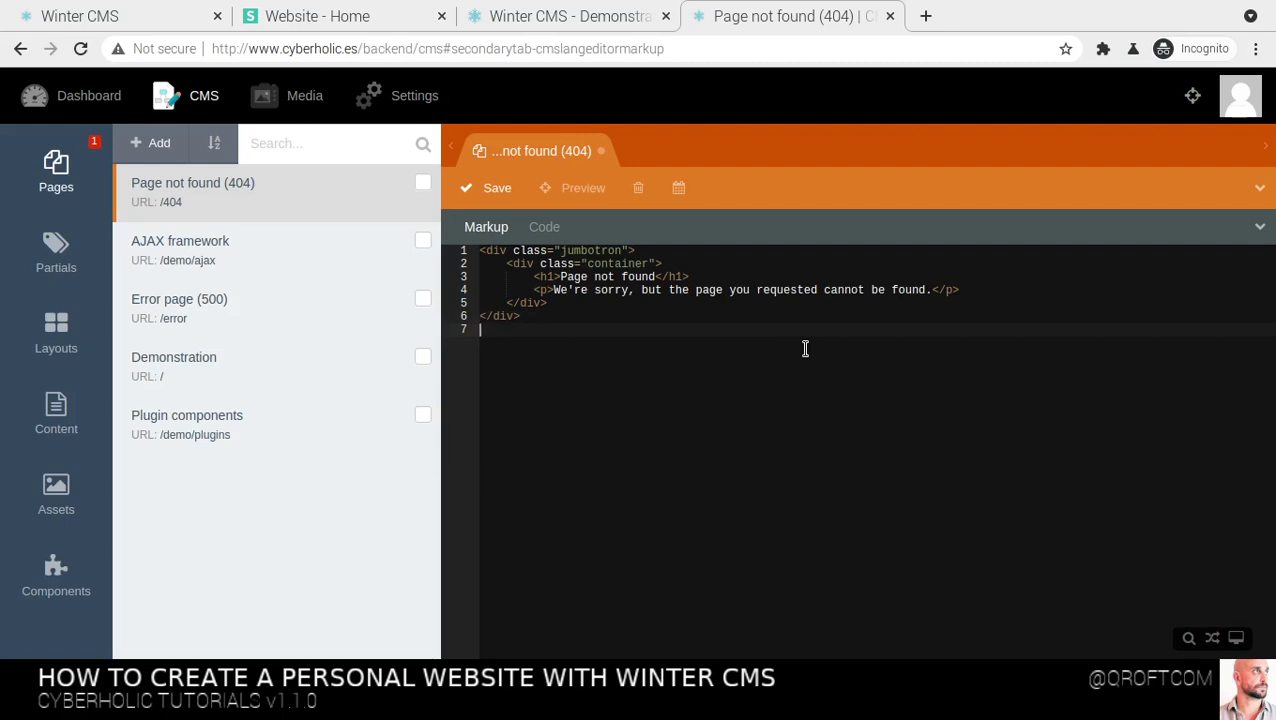